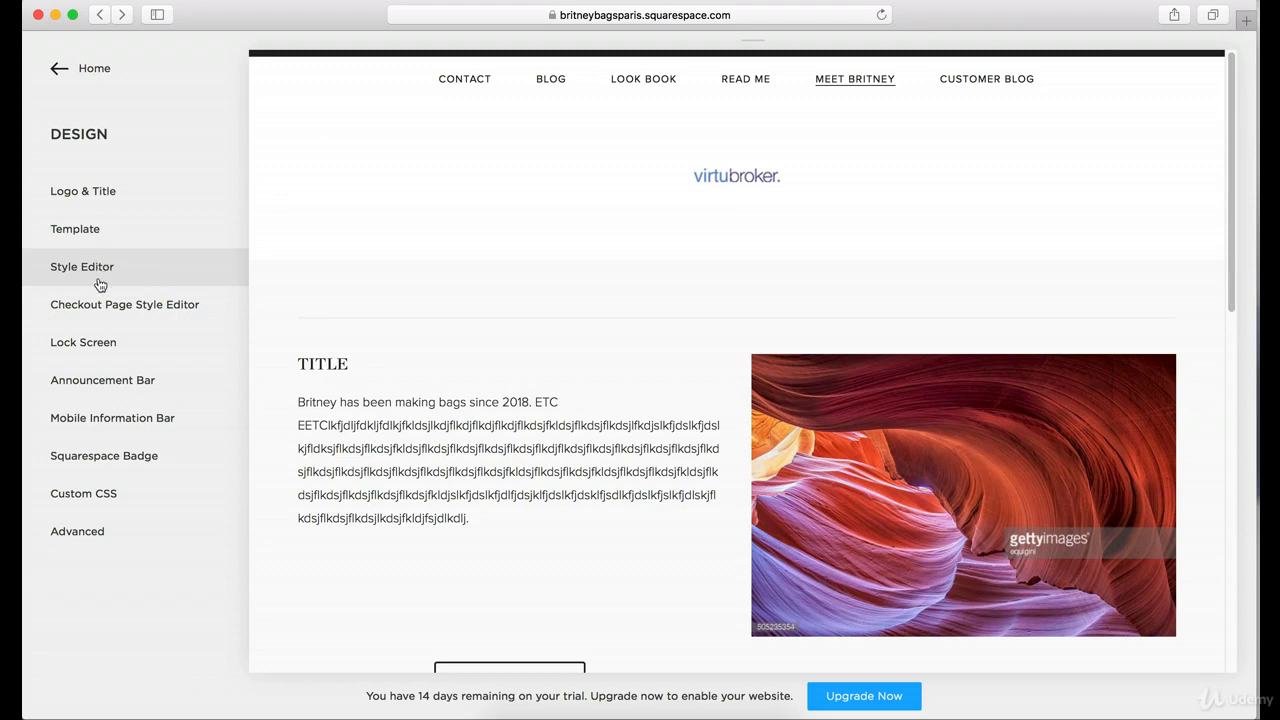
Try showing the site logo in the checkout page header, restore the site title, and return to the design settings
{"action": "left_click", "coordinate": [147, 313]}
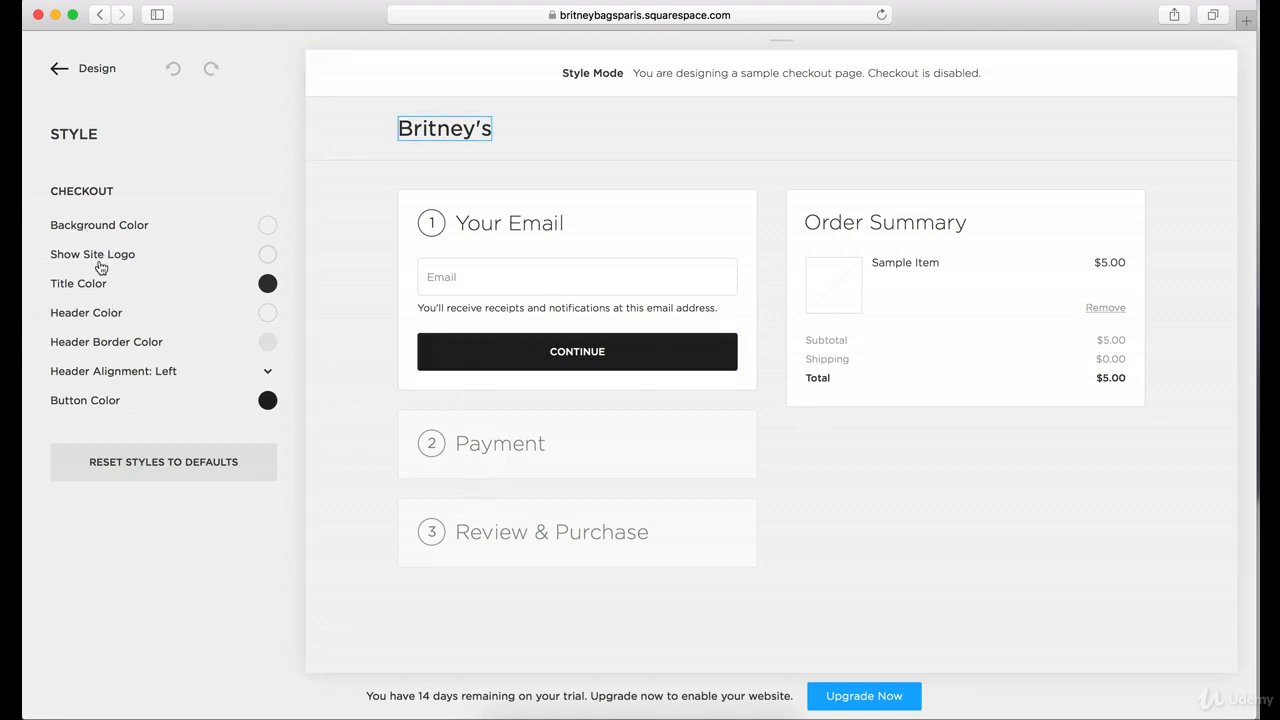
{"action": "left_click", "coordinate": [267, 254]}
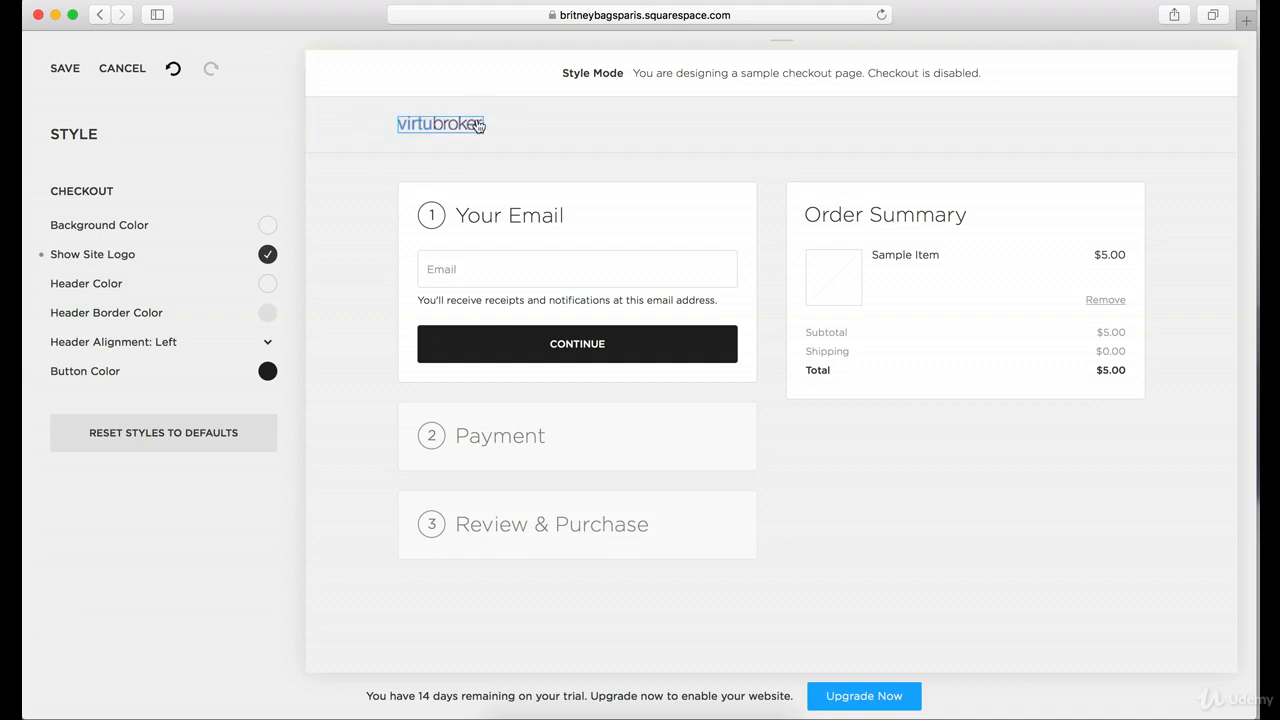
{"action": "left_click", "coordinate": [267, 254]}
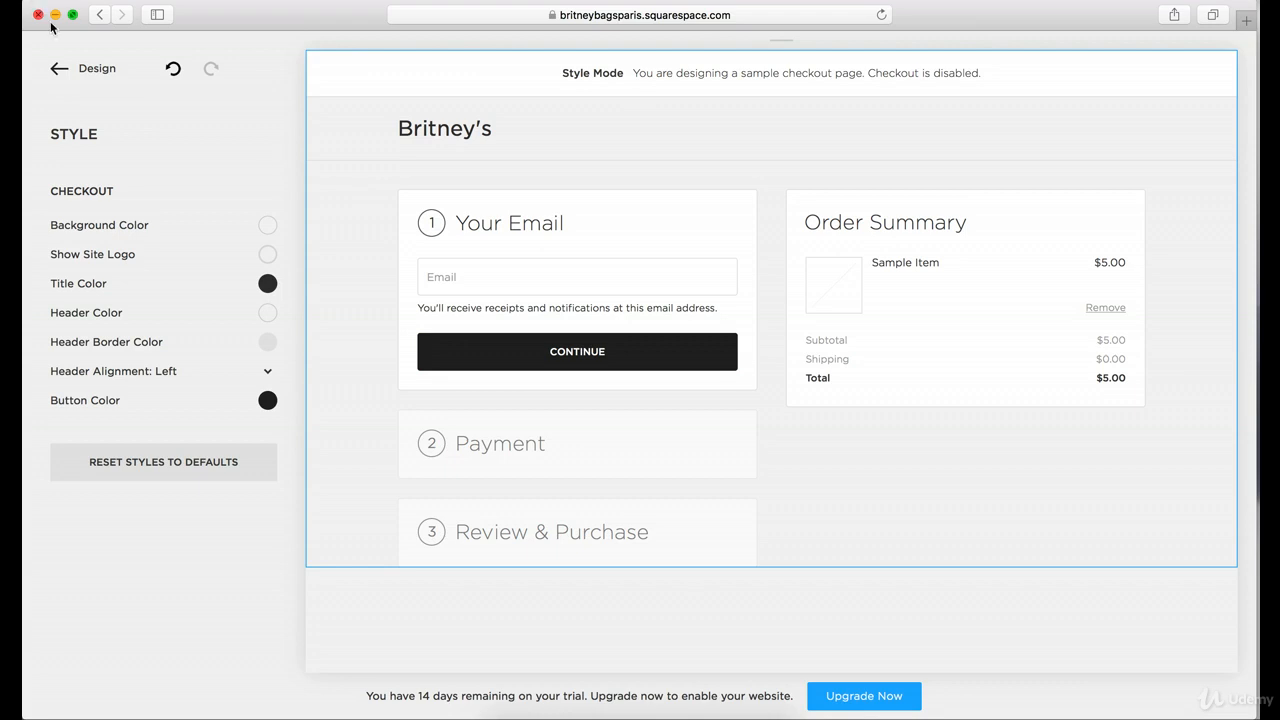
{"action": "left_click", "coordinate": [57, 72]}
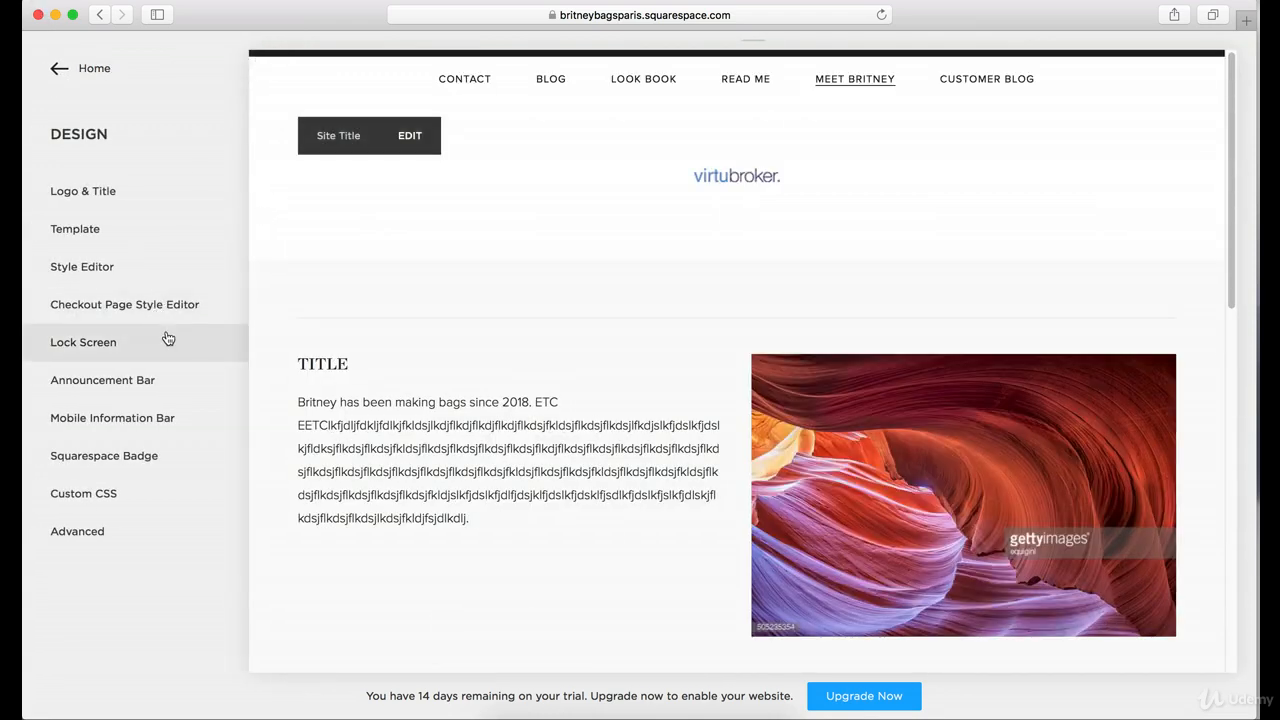
Try the dark "Secure Area" layout for the lock screen and discard the layout change
{"action": "left_click", "coordinate": [108, 342]}
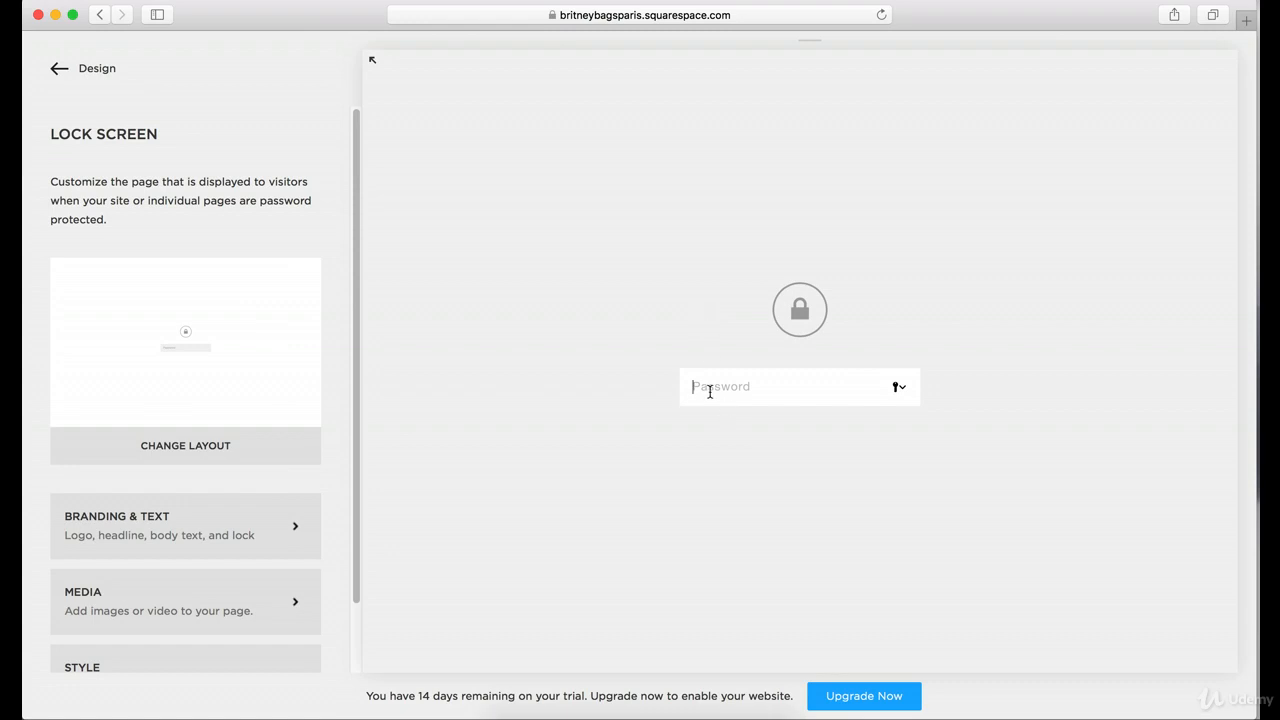
{"action": "scroll", "coordinate": [309, 300], "scroll_direction": "down", "scroll_amount": 2}
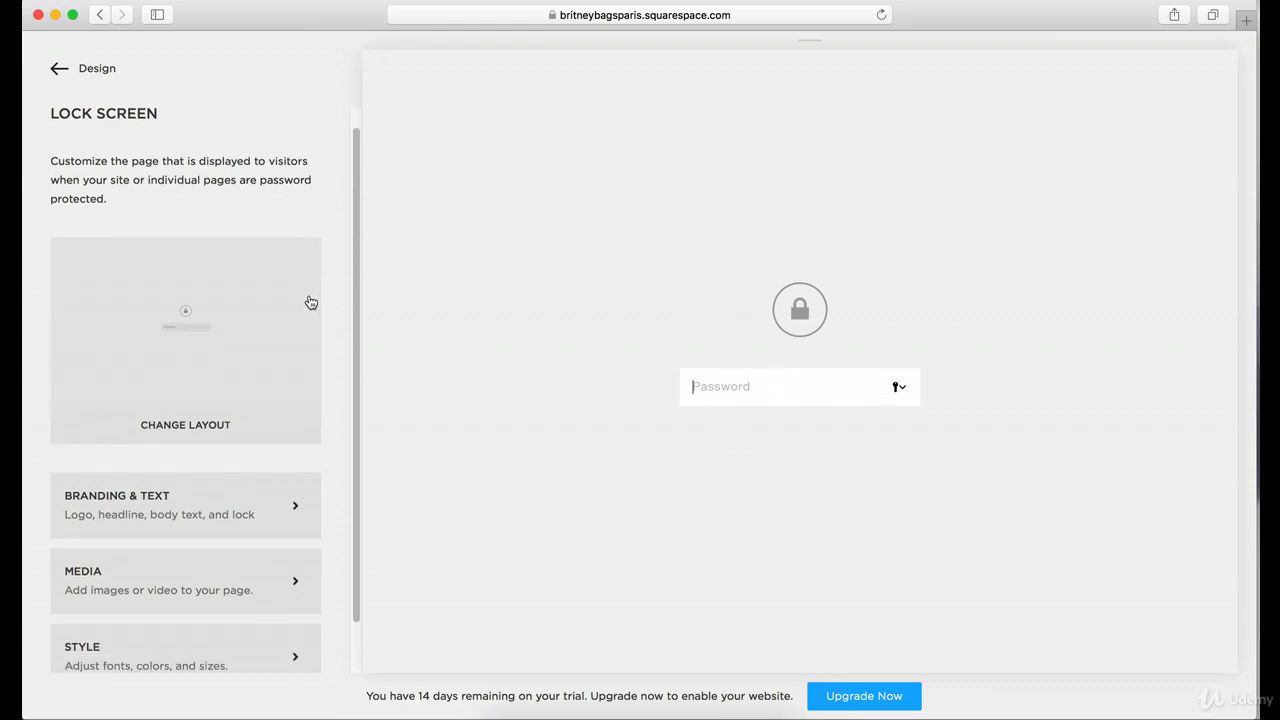
{"action": "left_click", "coordinate": [185, 395]}
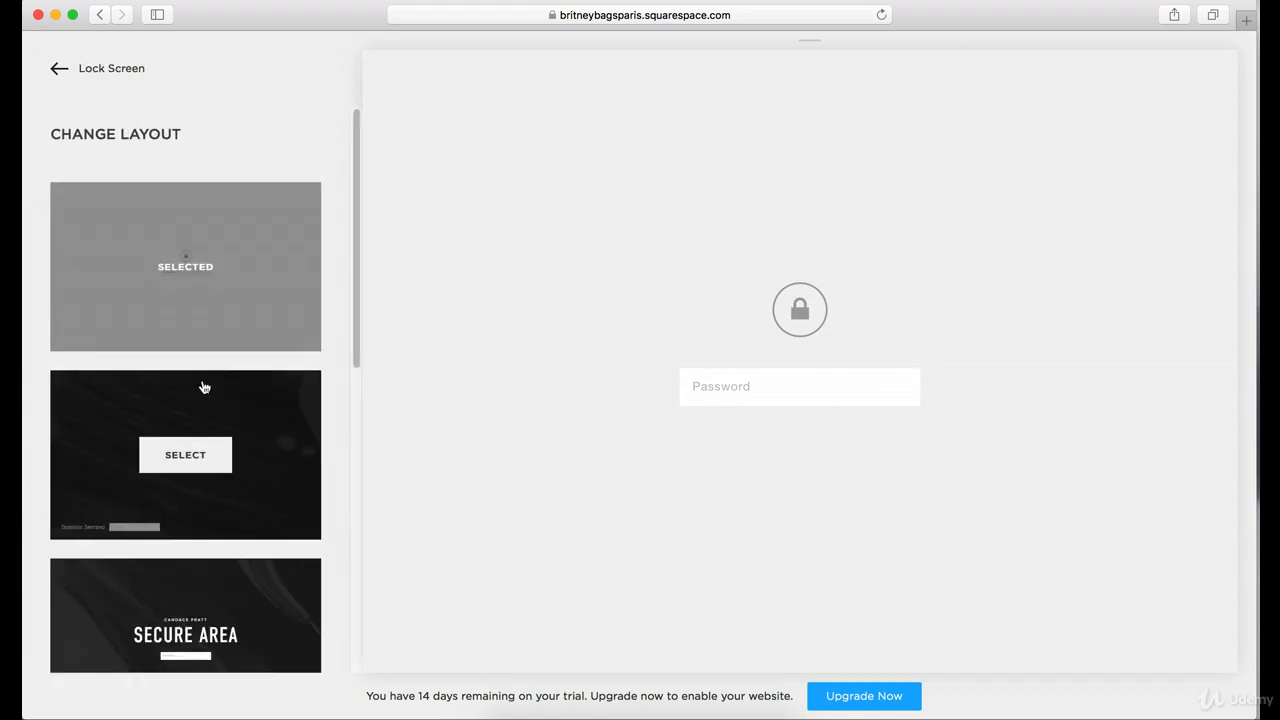
{"action": "scroll", "coordinate": [216, 336], "scroll_direction": "down", "scroll_amount": 3}
{"action": "scroll", "coordinate": [216, 338], "scroll_direction": "down", "scroll_amount": 3}
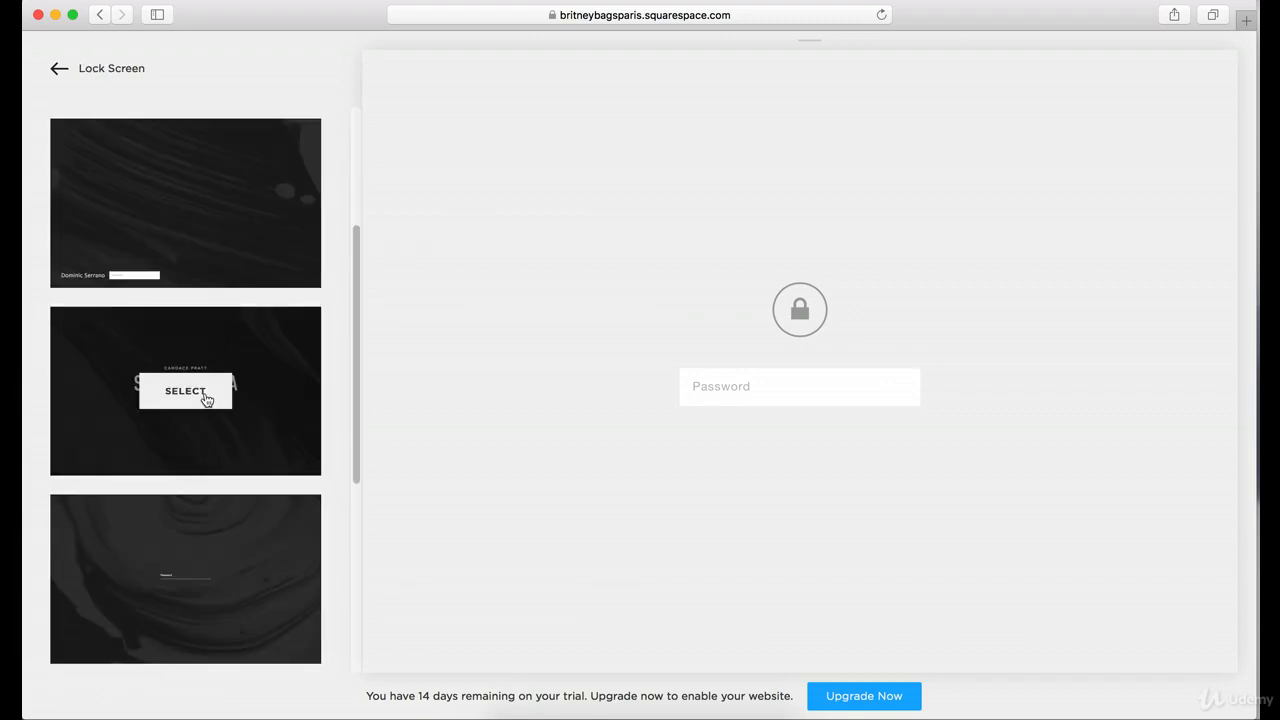
{"action": "left_click", "coordinate": [213, 401]}
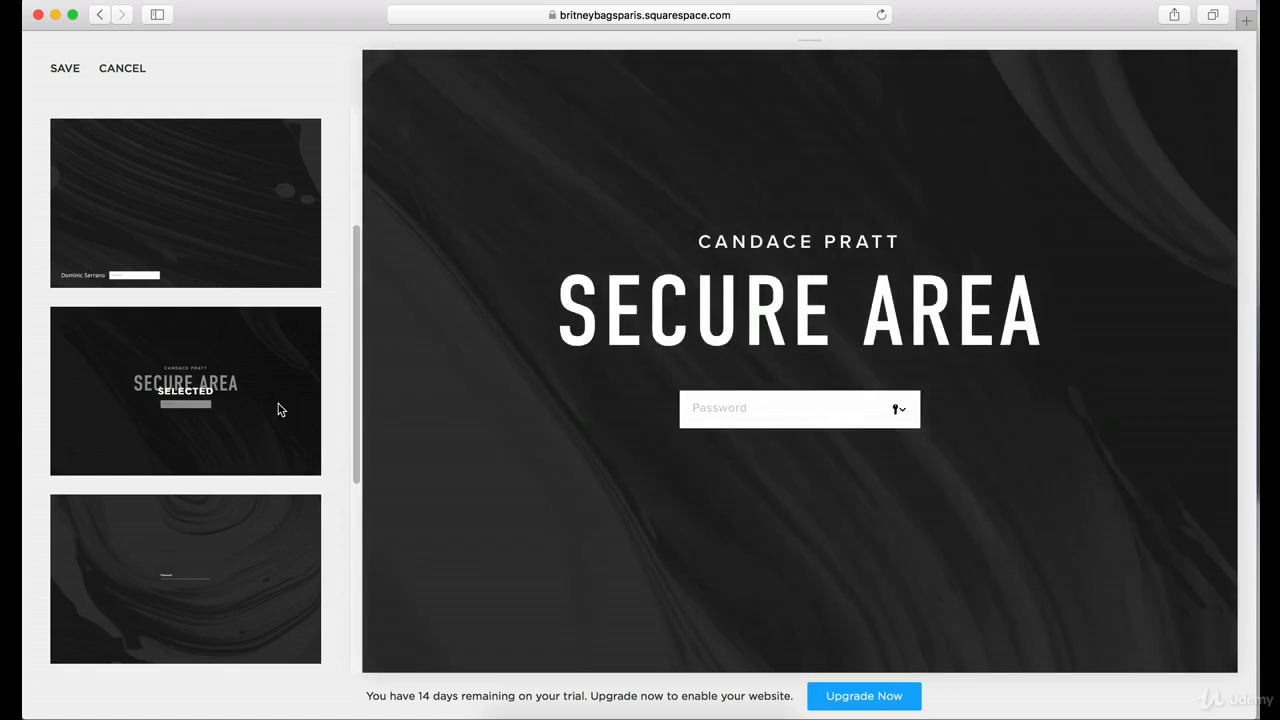
{"action": "left_click", "coordinate": [141, 68]}
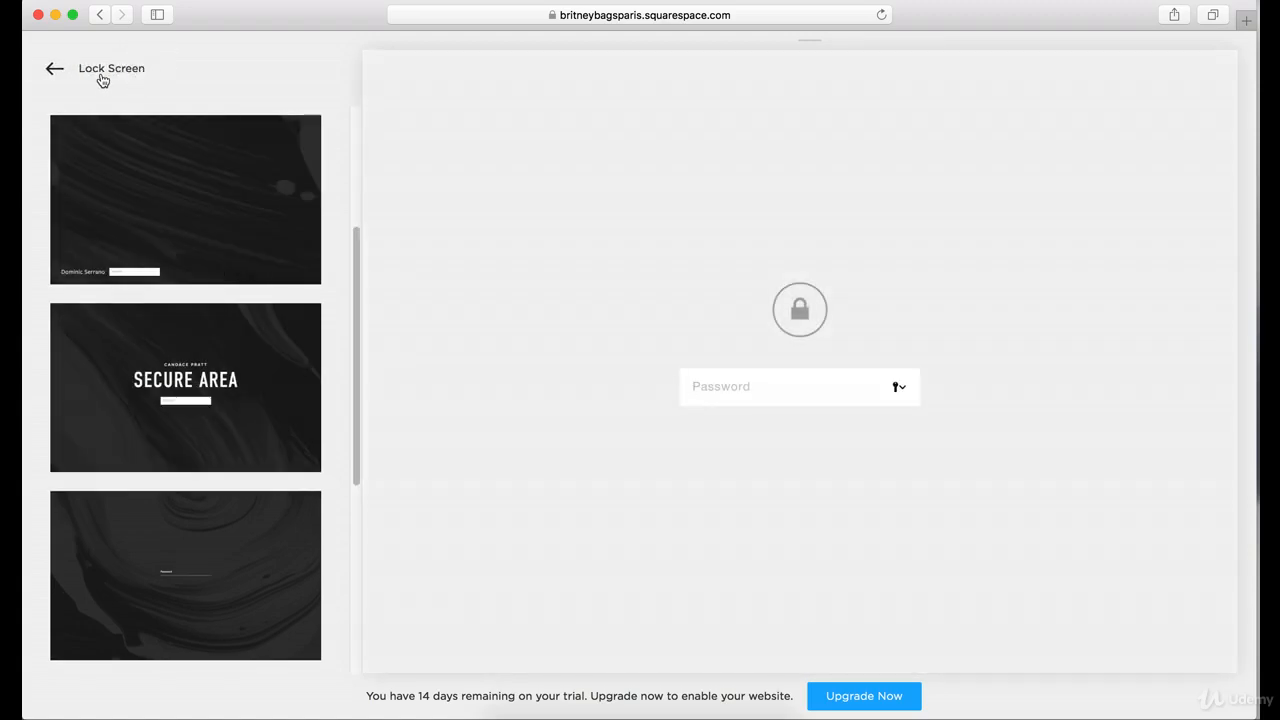
{"action": "left_click", "coordinate": [100, 70]}
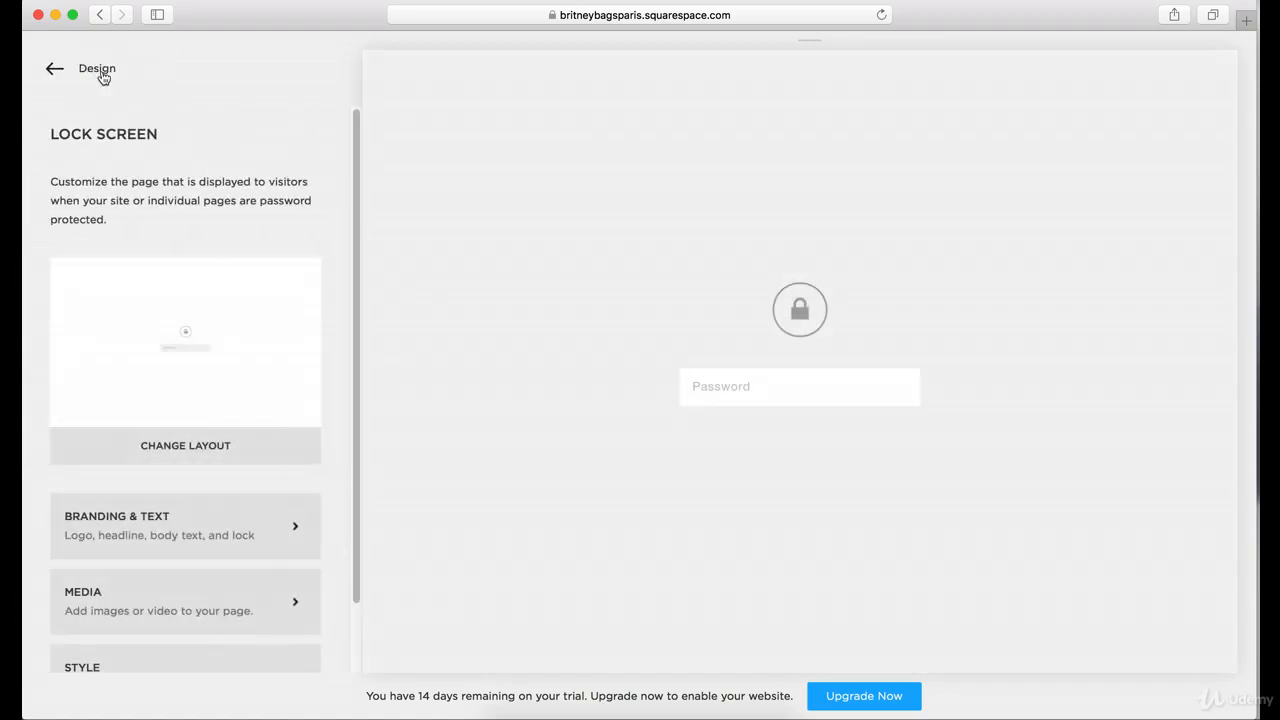
Try switching the lock screen's branding from text to Logo, review the headline, body and lock options, and discard the change
{"action": "scroll", "coordinate": [195, 401], "scroll_direction": "down", "scroll_amount": 2}
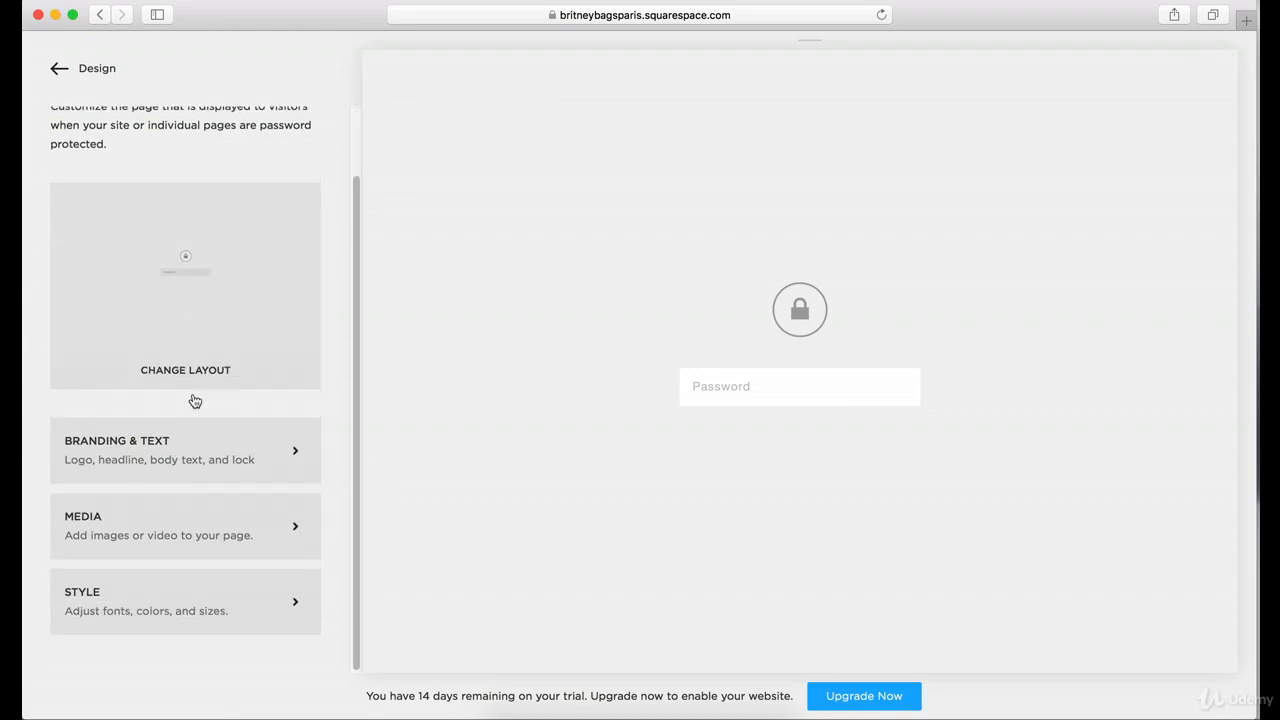
{"action": "left_click", "coordinate": [220, 477]}
{"action": "scroll", "coordinate": [131, 314], "scroll_direction": "down", "scroll_amount": 1}
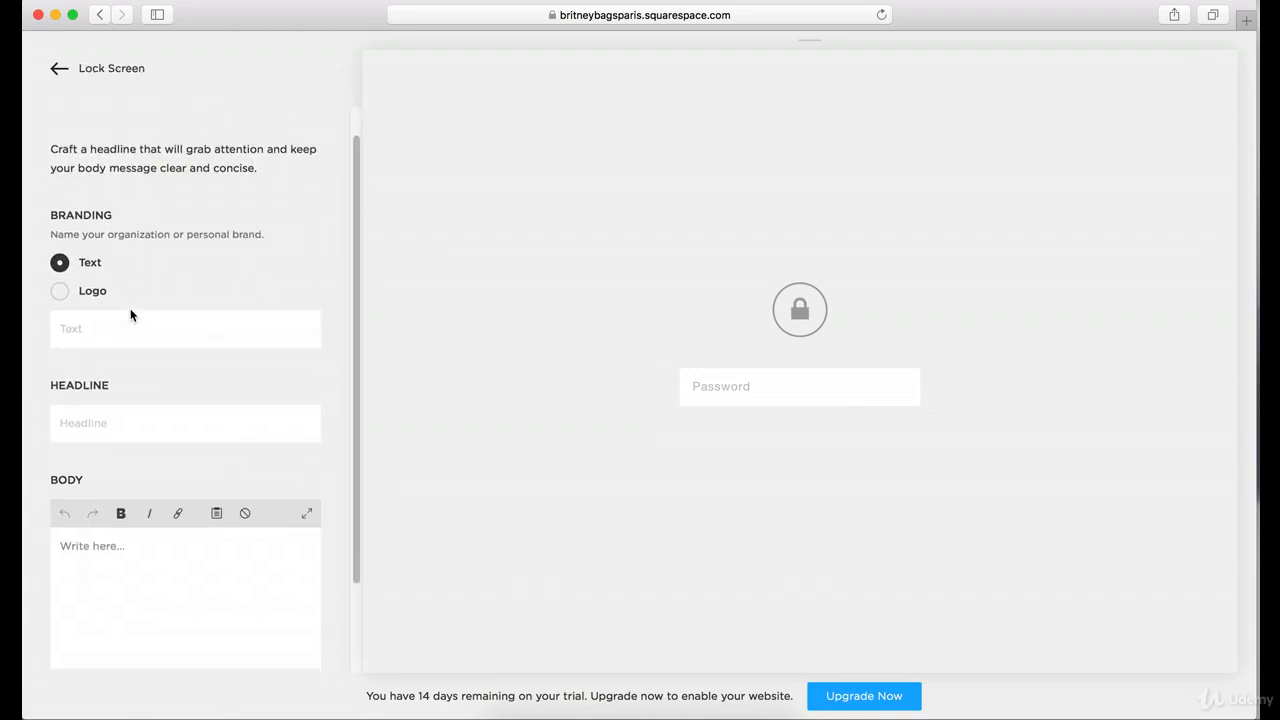
{"action": "left_click", "coordinate": [59, 290]}
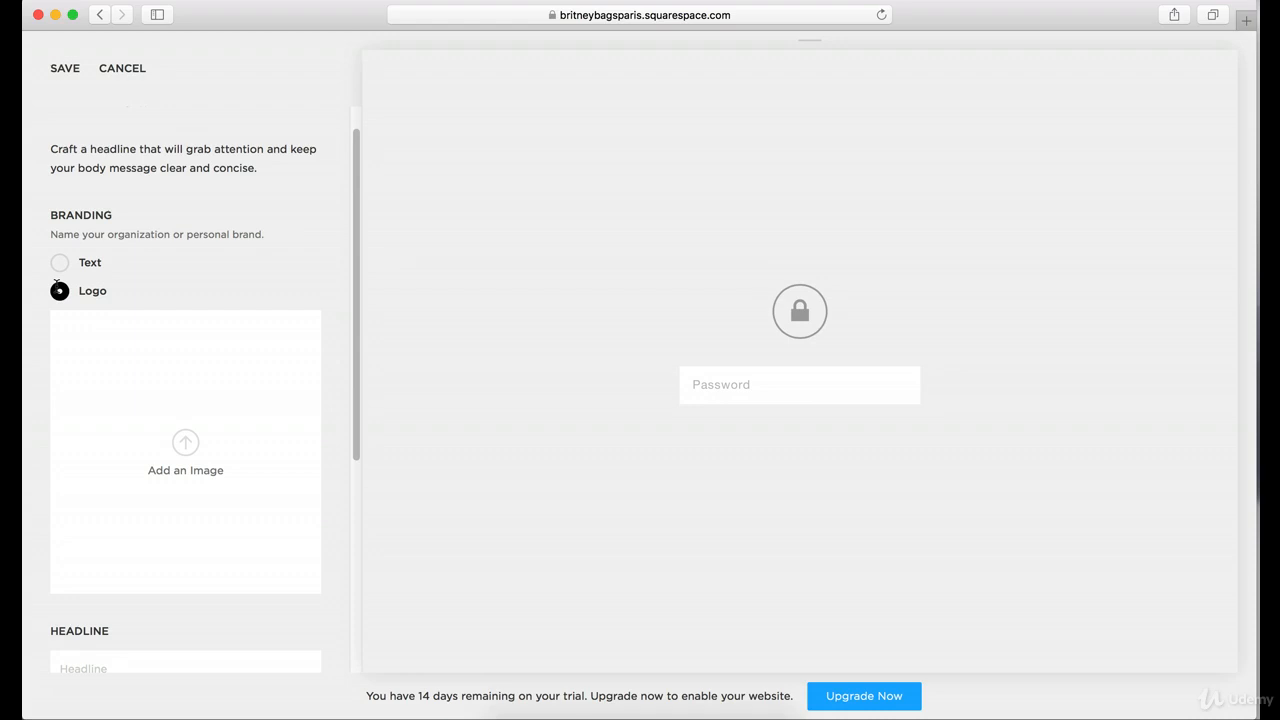
{"action": "scroll", "coordinate": [219, 390], "scroll_direction": "down", "scroll_amount": 4}
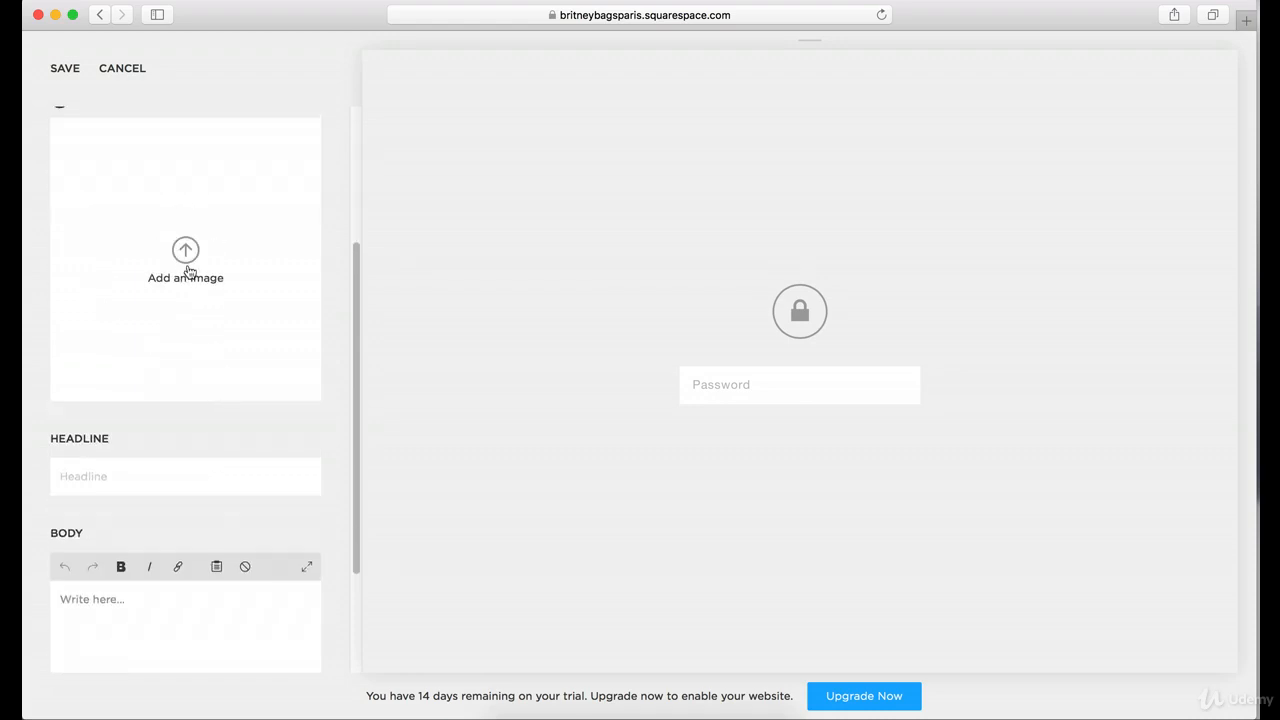
{"action": "scroll", "coordinate": [185, 285], "scroll_direction": "down", "scroll_amount": 4}
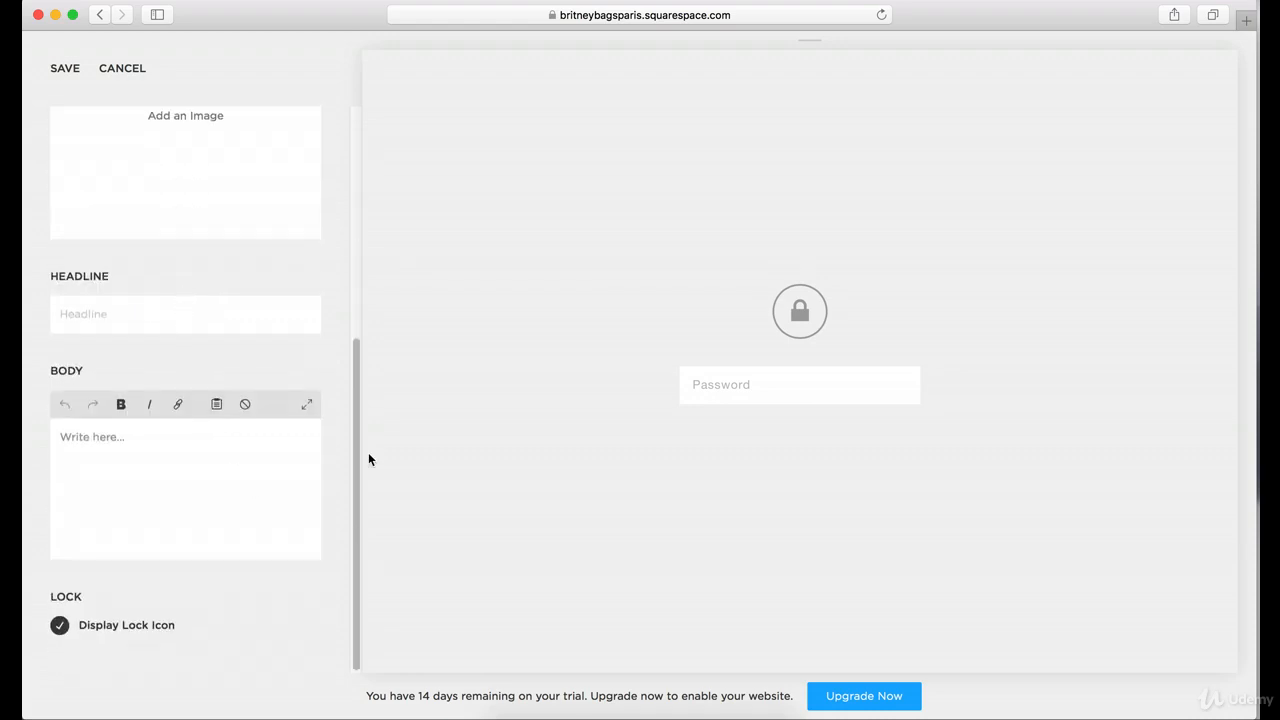
{"action": "scroll", "coordinate": [129, 464], "scroll_direction": "up", "scroll_amount": 8}
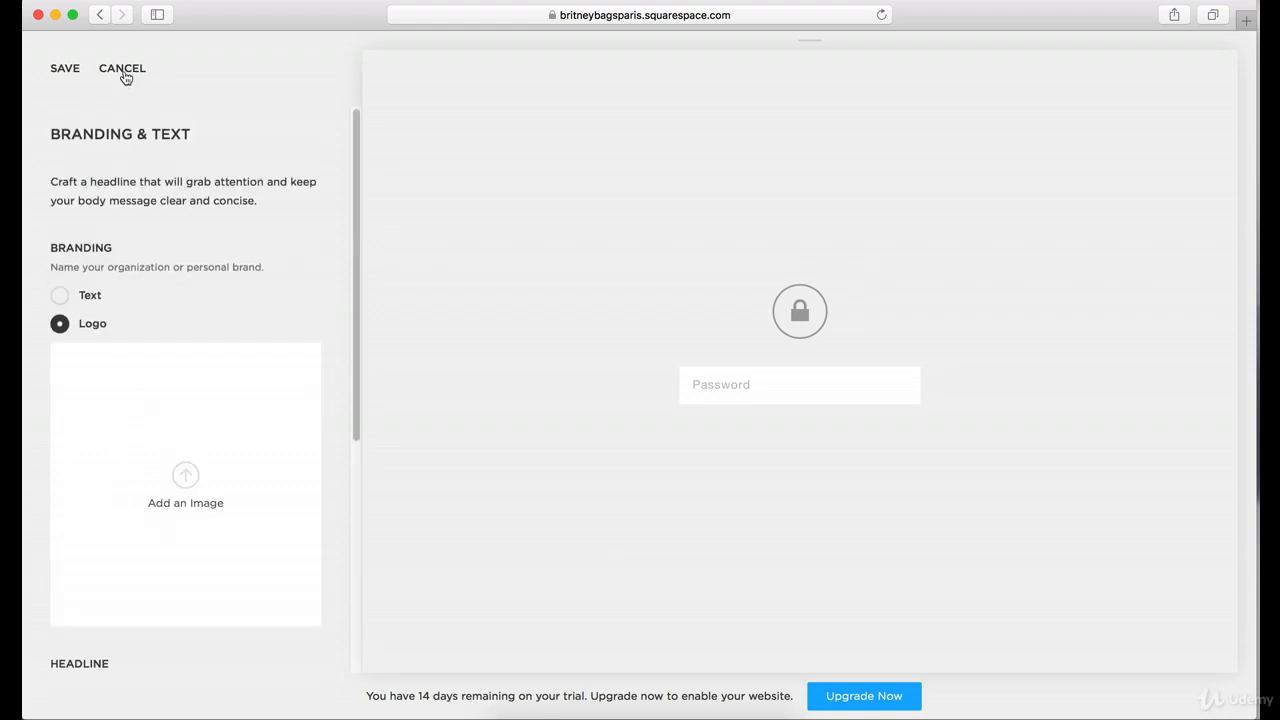
{"action": "left_click", "coordinate": [123, 70]}
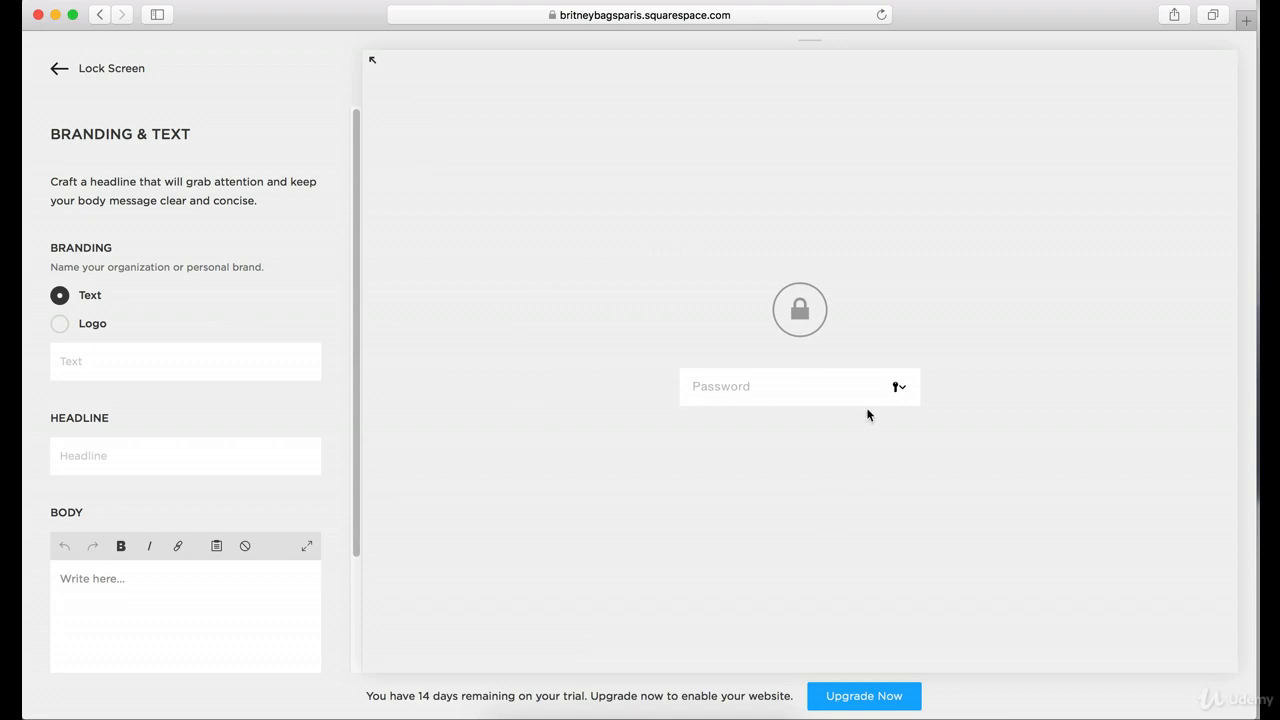
Try the lock screen's body text and Display Lock Icon options, discard the changes, and return to the design settings
{"action": "scroll", "coordinate": [251, 320], "scroll_direction": "down", "scroll_amount": 3}
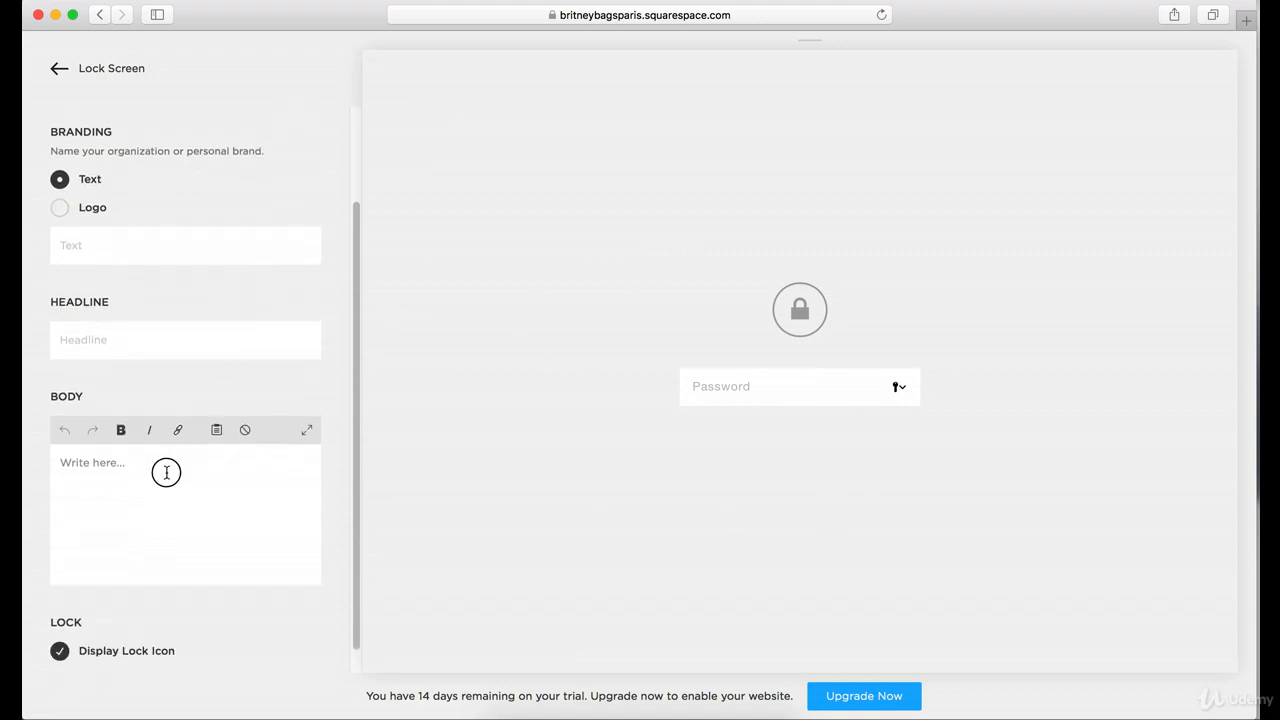
{"action": "left_click", "coordinate": [166, 472]}
{"action": "scroll", "coordinate": [211, 483], "scroll_direction": "down", "scroll_amount": 1}
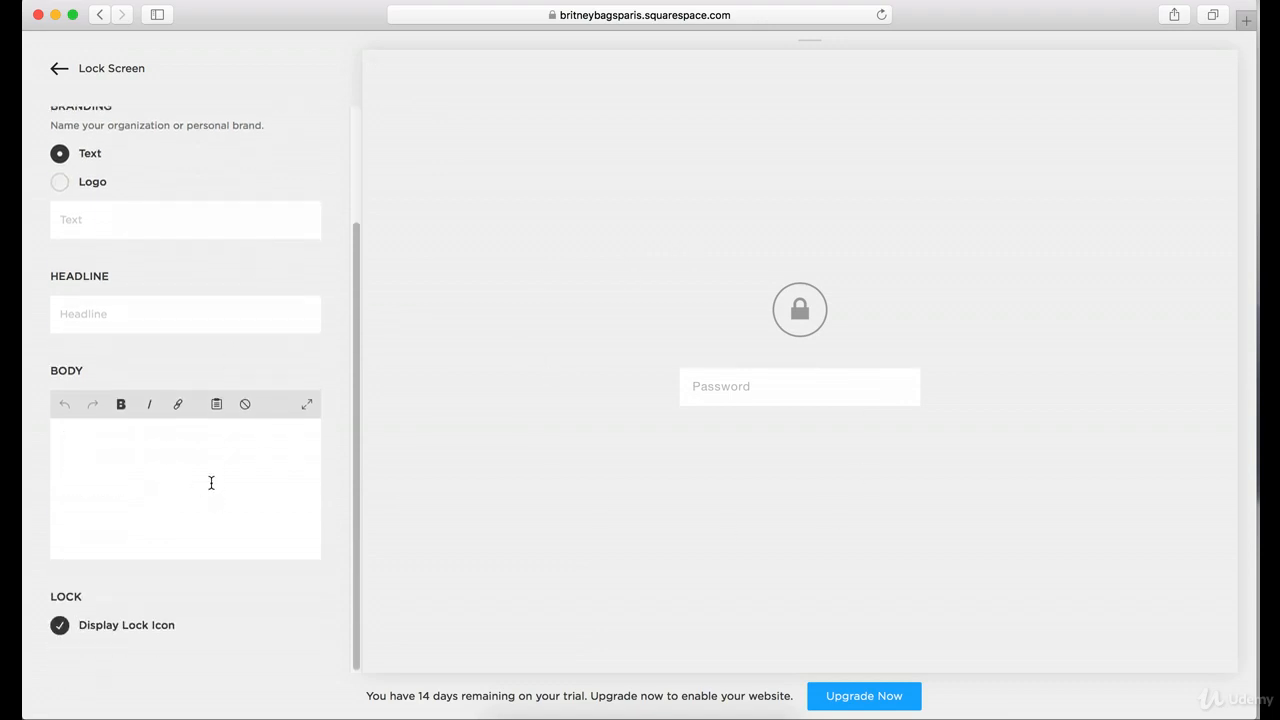
{"action": "left_click", "coordinate": [60, 626]}
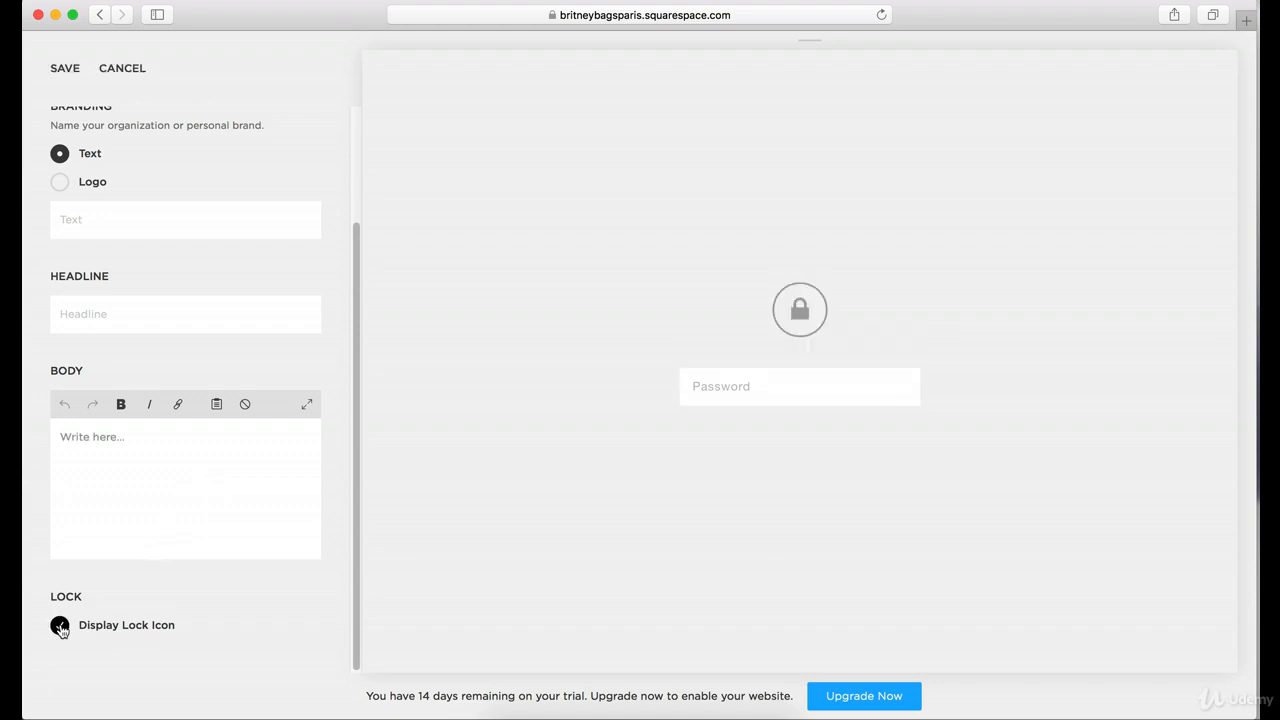
{"action": "scroll", "coordinate": [177, 342], "scroll_direction": "up", "scroll_amount": 3}
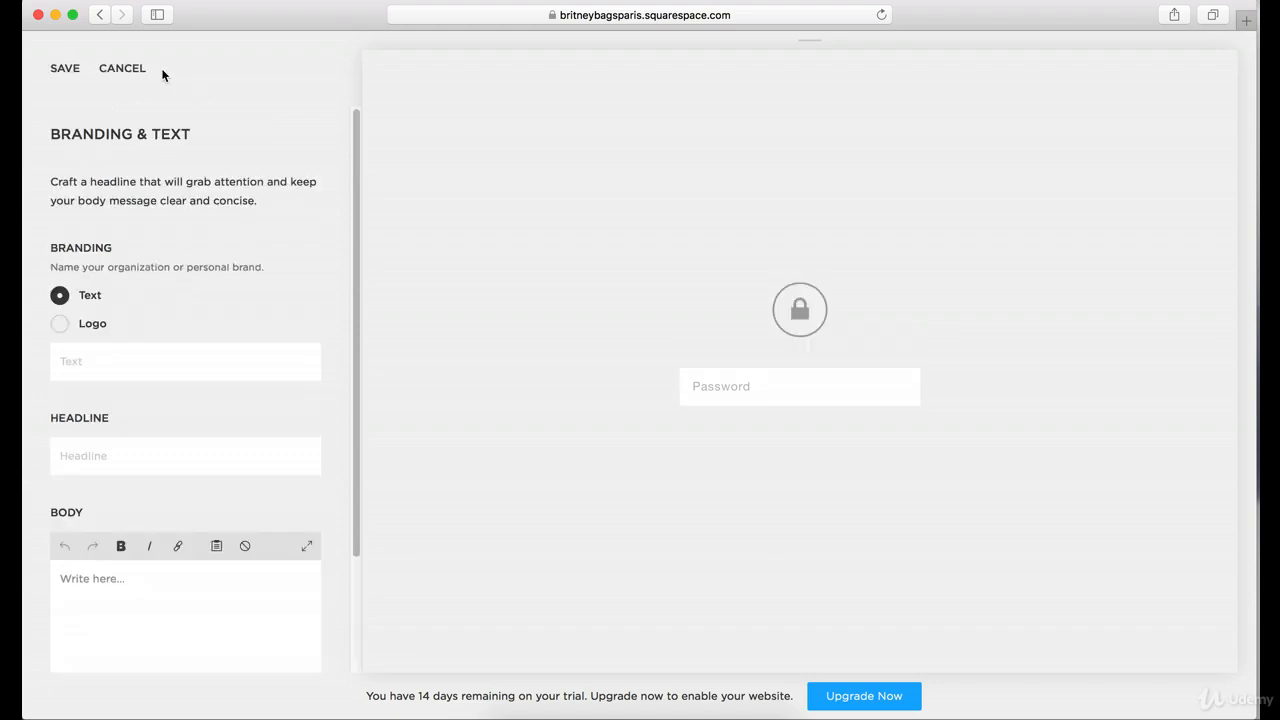
{"action": "left_click", "coordinate": [122, 72]}
{"action": "left_click", "coordinate": [60, 70]}
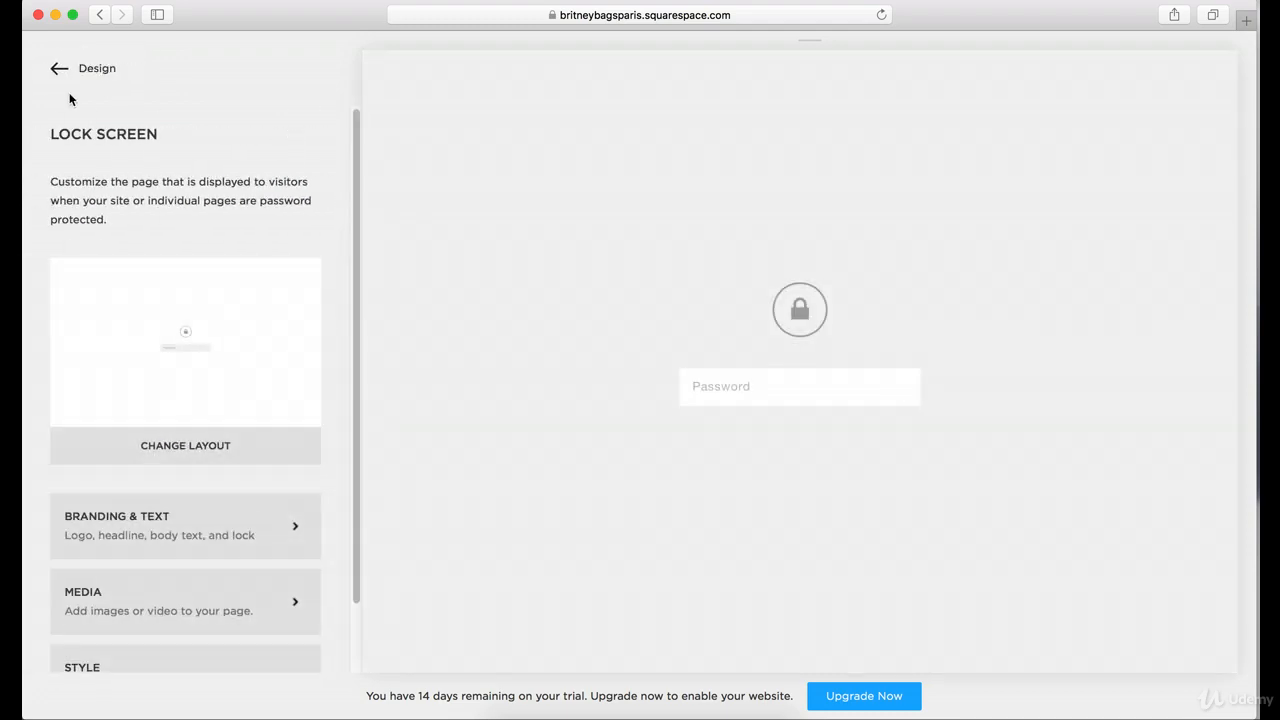
{"action": "left_click", "coordinate": [57, 71]}
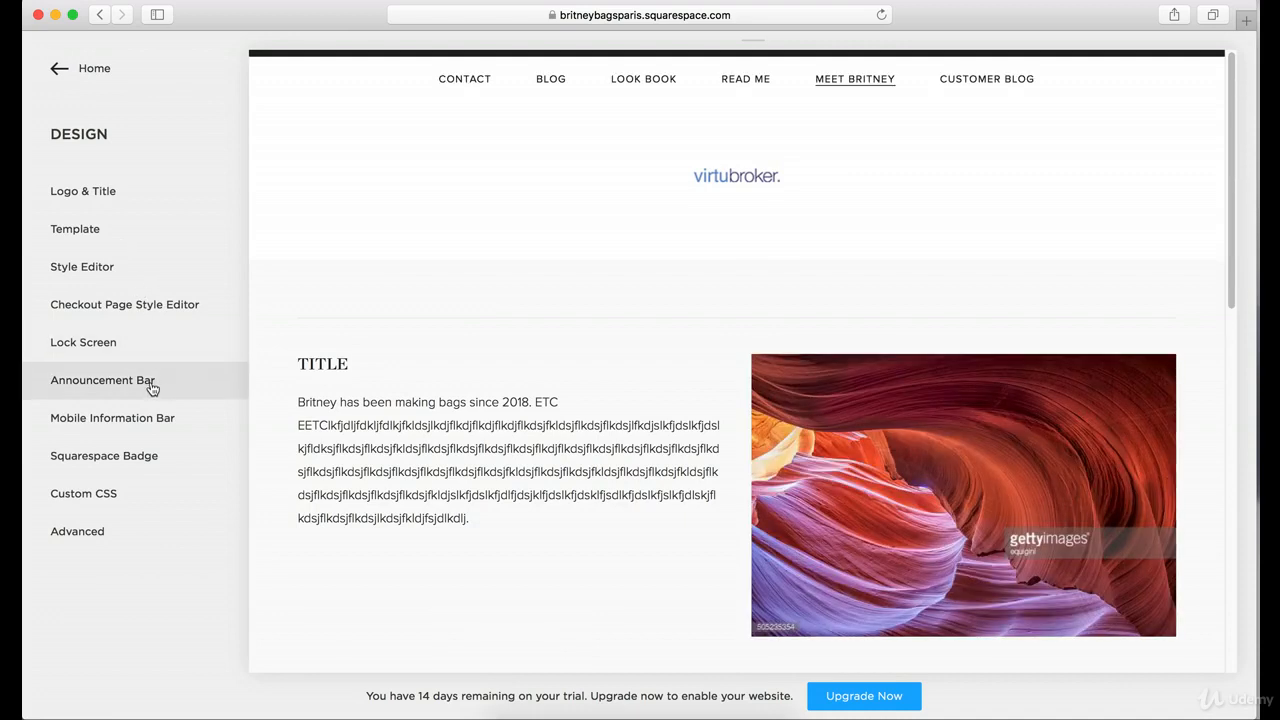
Examine the announcement bar settings and its enable and disable choices, leaving the selection as it is
{"action": "left_click", "coordinate": [152, 387]}
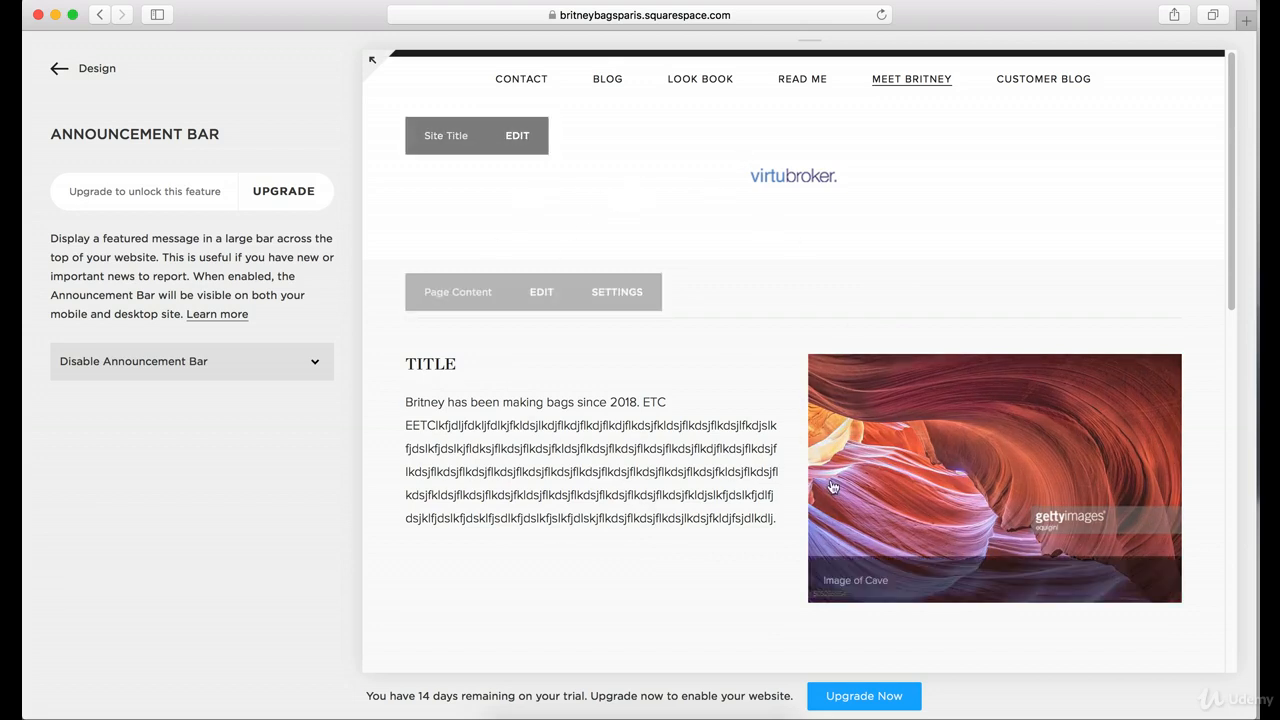
{"action": "left_click", "coordinate": [246, 369]}
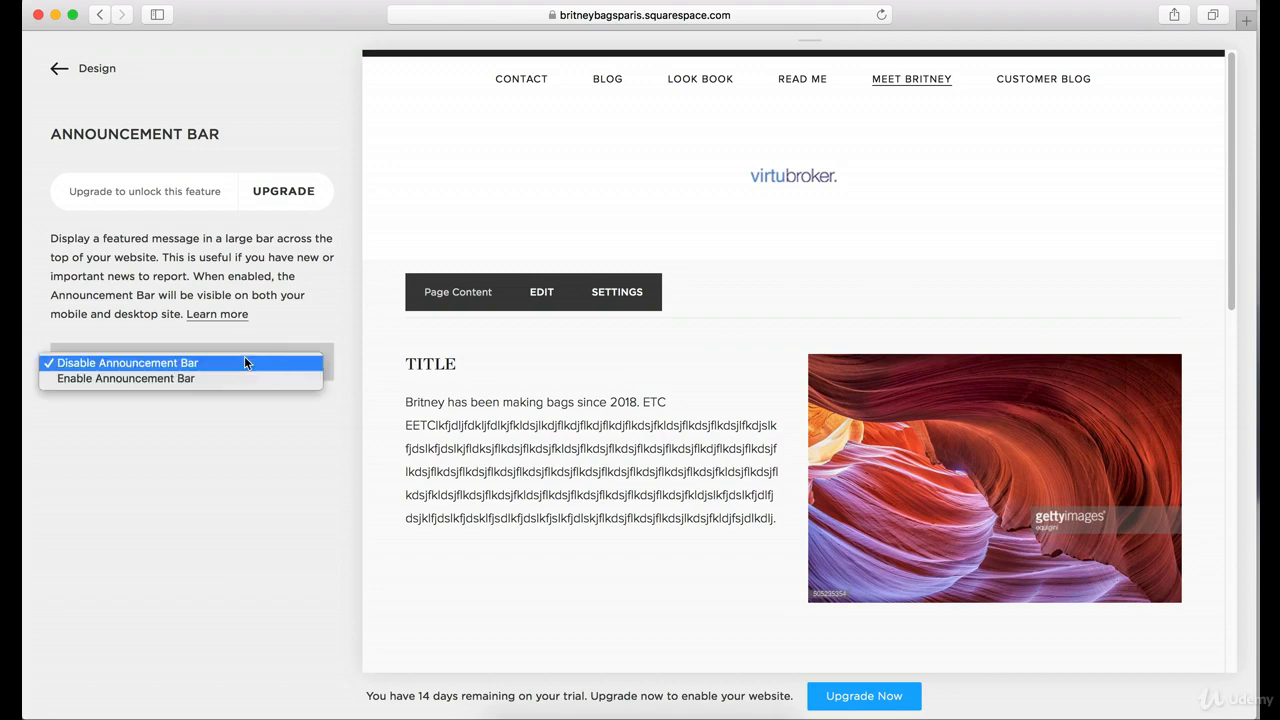
{"action": "left_click", "coordinate": [271, 298]}
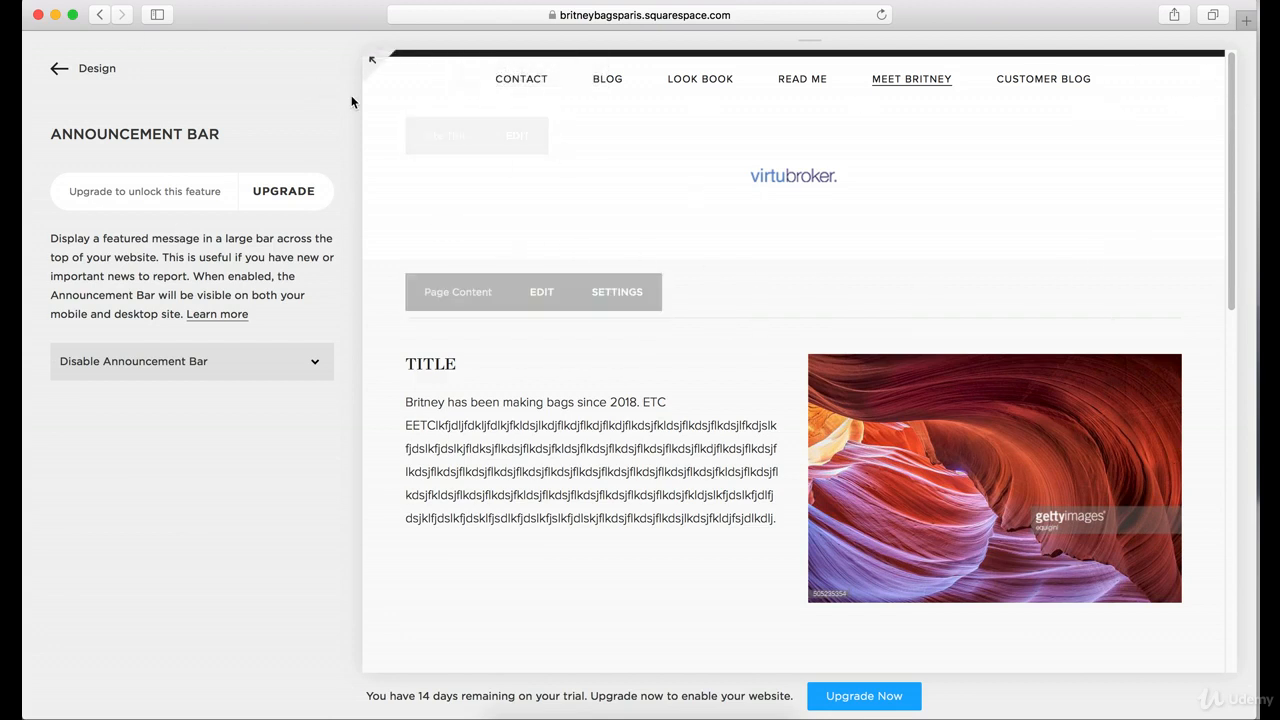
{"action": "left_click", "coordinate": [60, 74]}
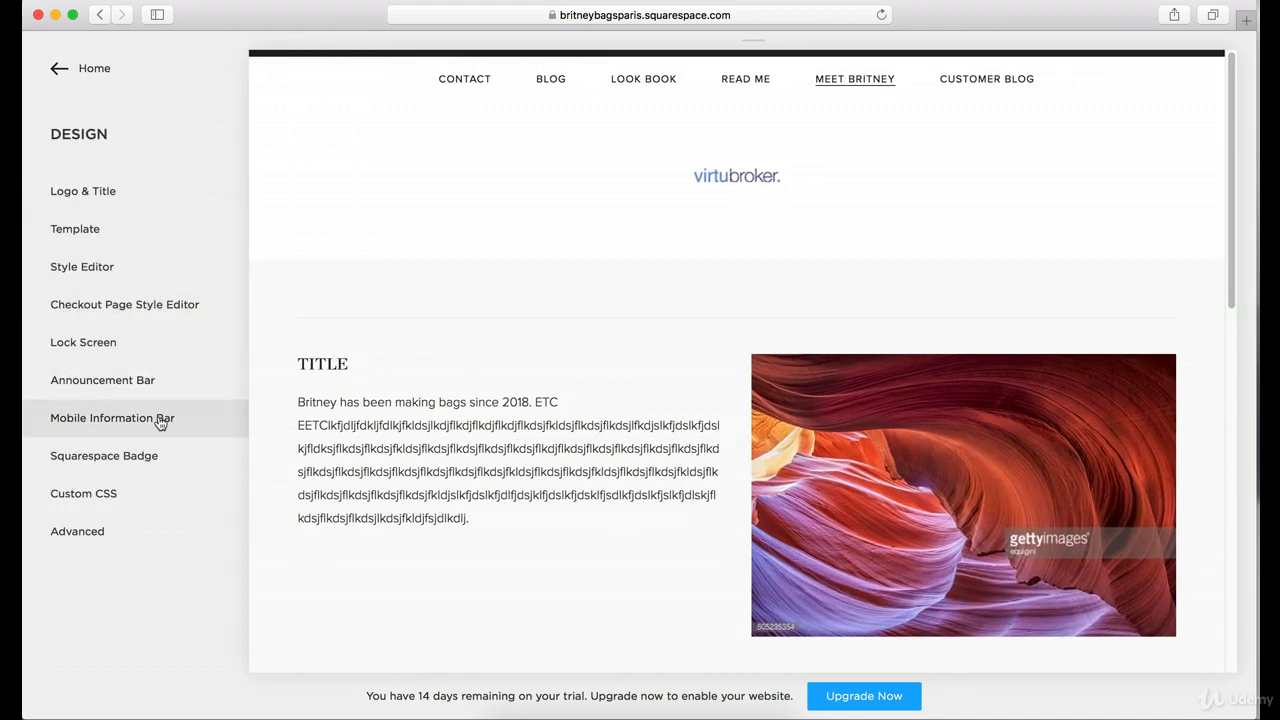
Review the mobile information bar settings and return to the design settings
{"action": "left_click", "coordinate": [160, 420]}
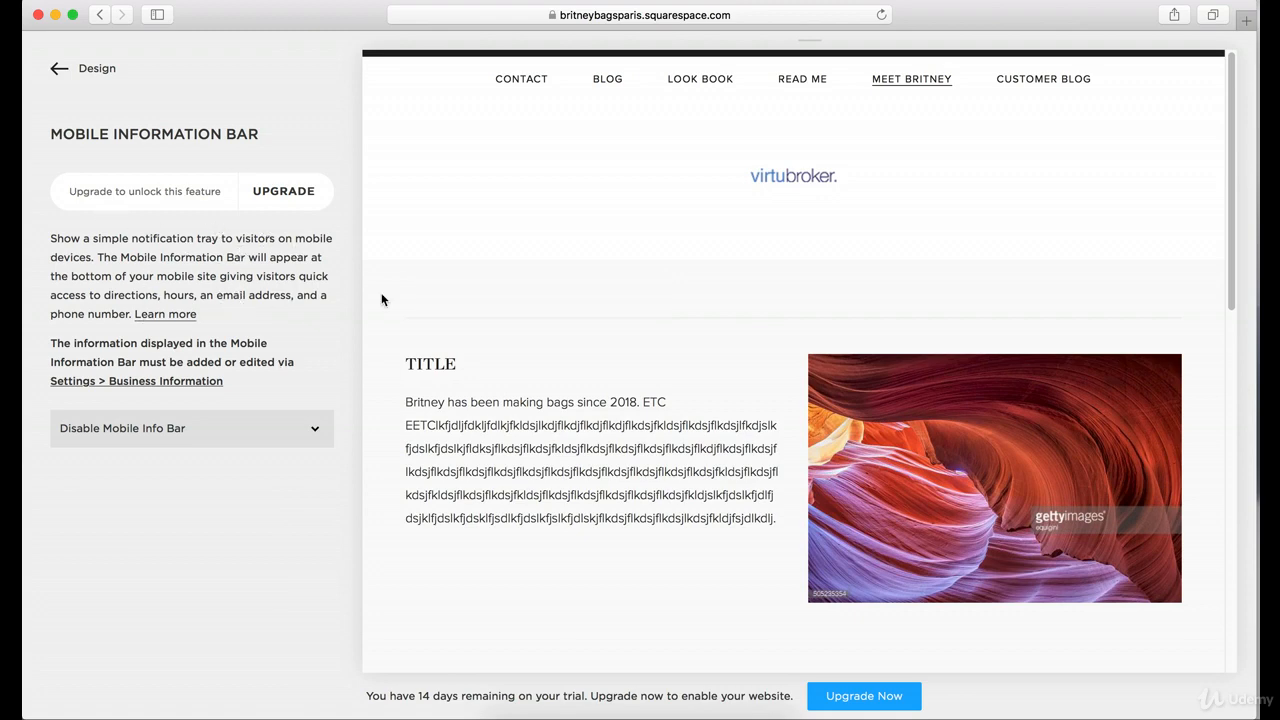
{"action": "mouse_move", "coordinate": [377, 334]}
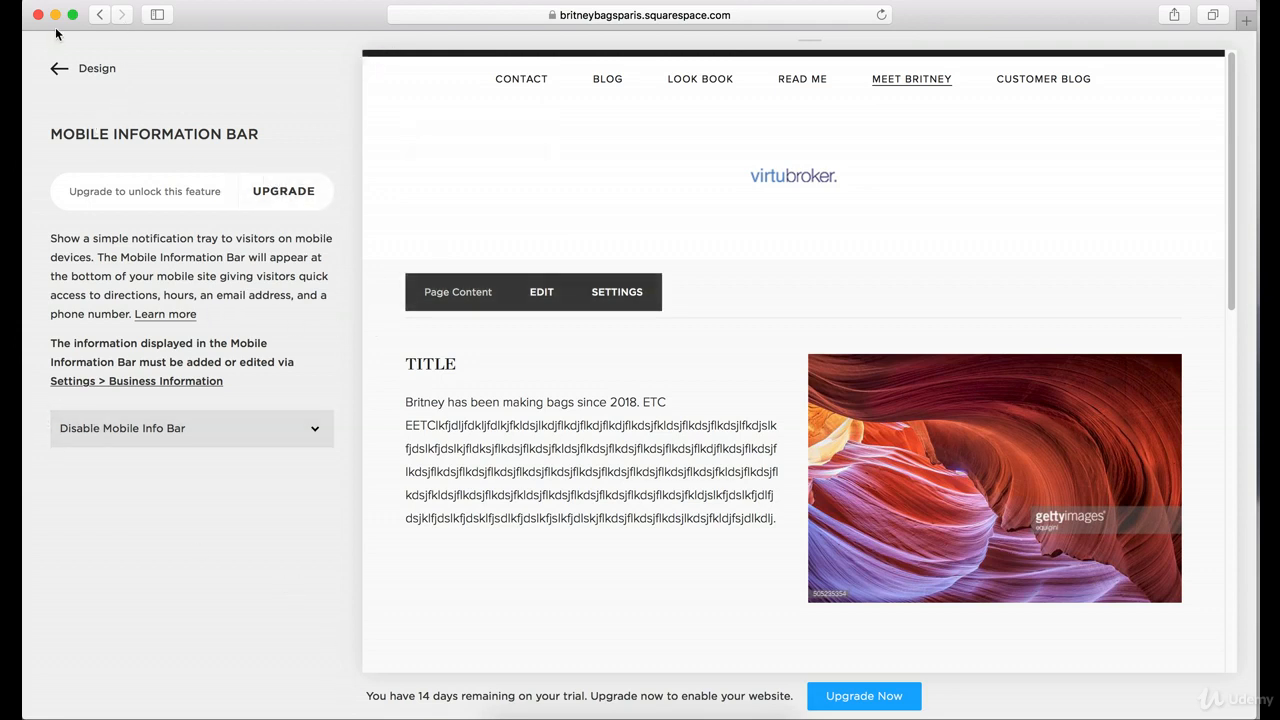
{"action": "left_click", "coordinate": [59, 68]}
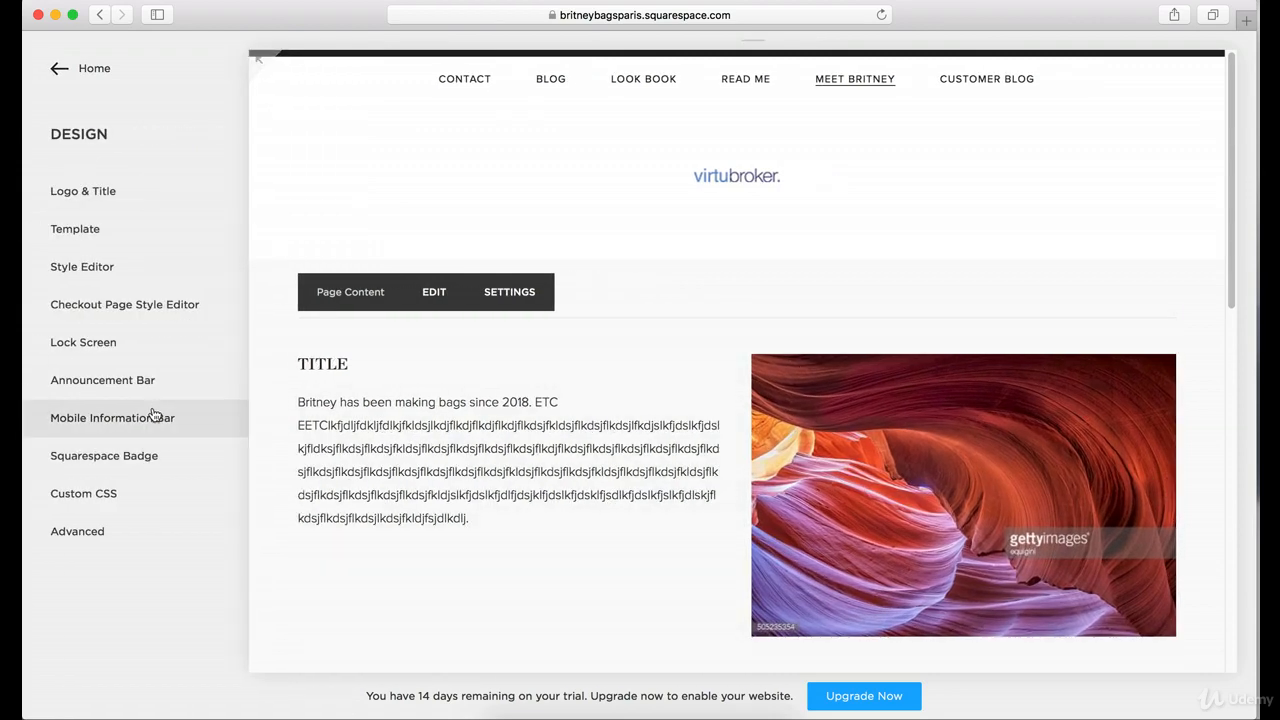
Try enabling the white Squarespace badge and check its placement along the full page preview
{"action": "left_click", "coordinate": [129, 470]}
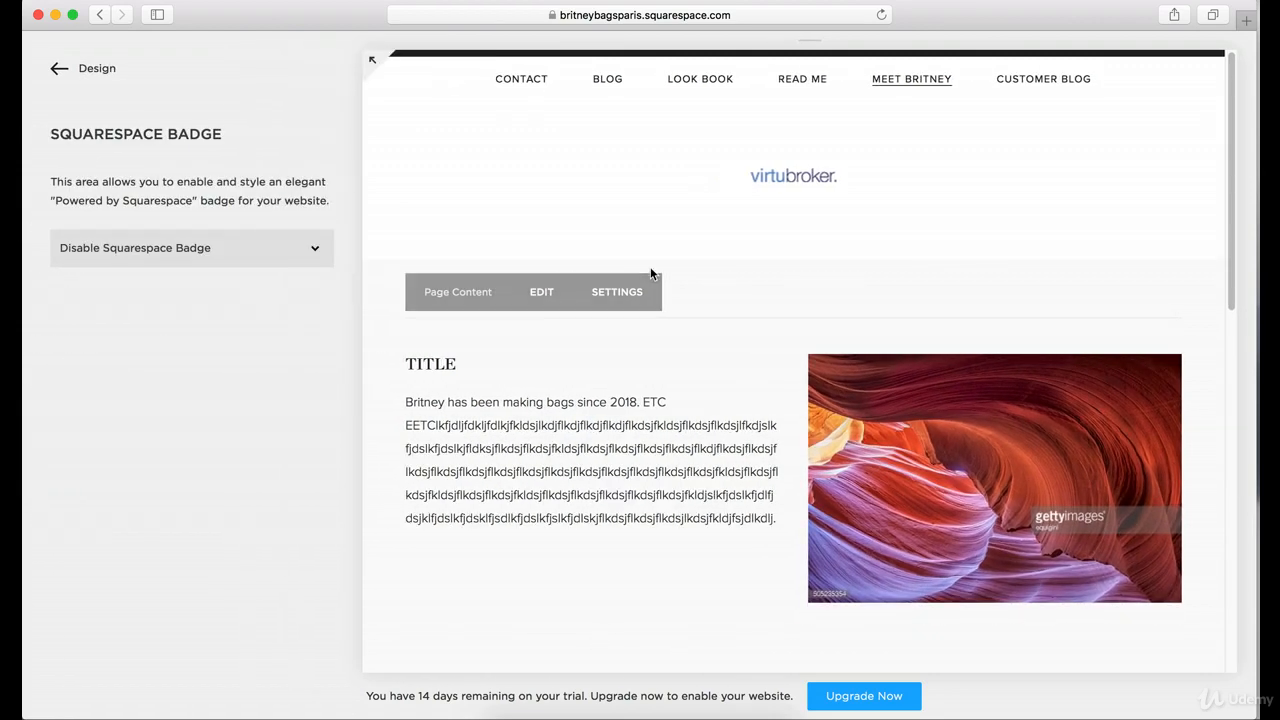
{"action": "left_click", "coordinate": [104, 250]}
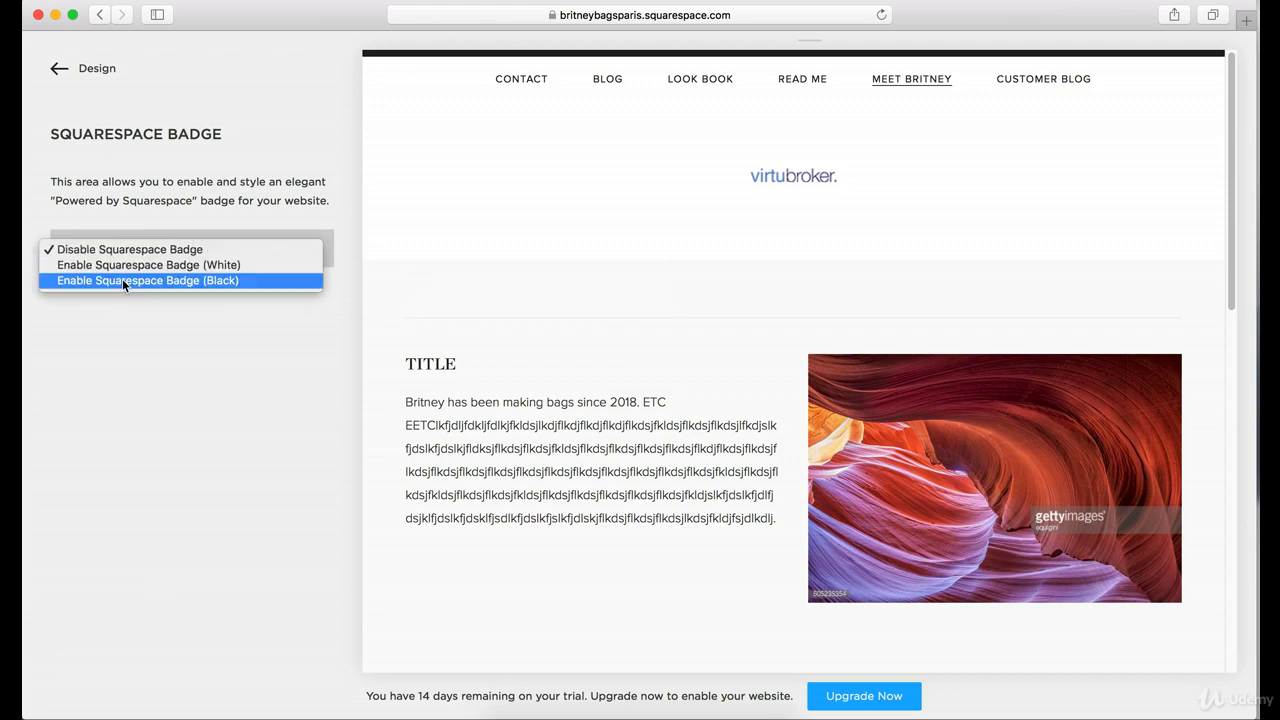
{"action": "left_click", "coordinate": [132, 265]}
{"action": "scroll", "coordinate": [686, 298], "scroll_direction": "down", "scroll_amount": 9}
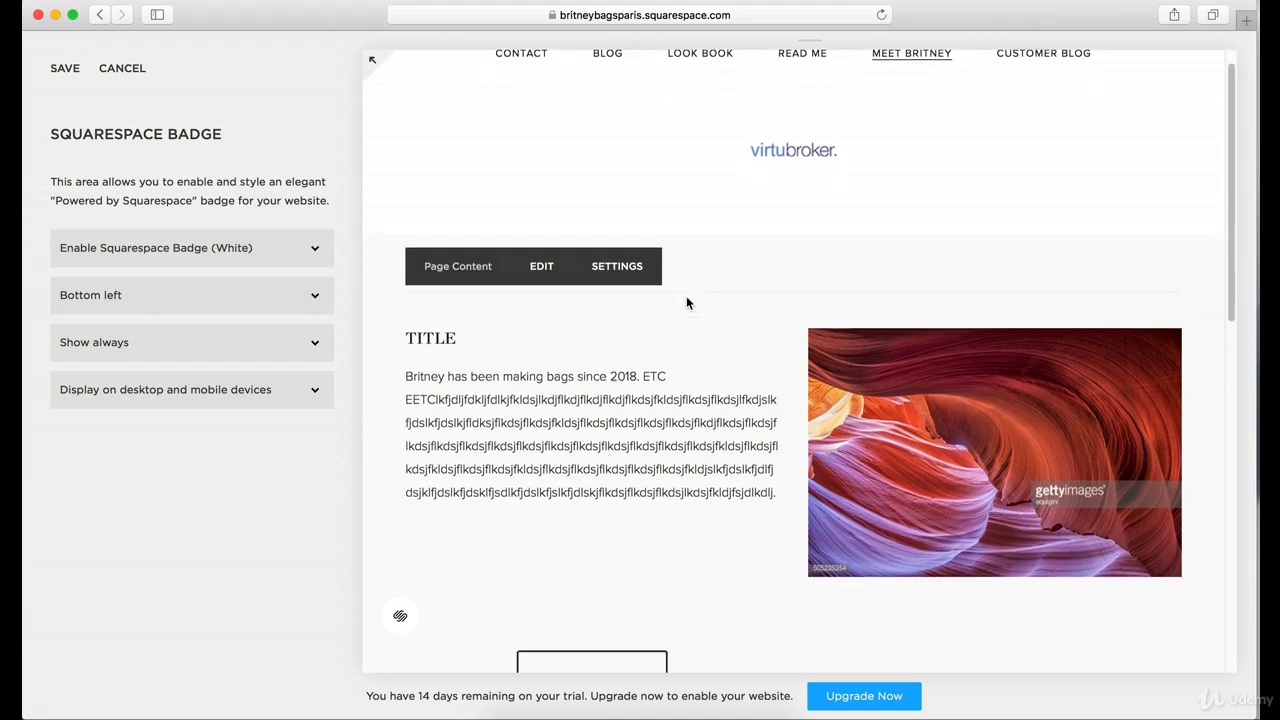
{"action": "mouse_move", "coordinate": [426, 613]}
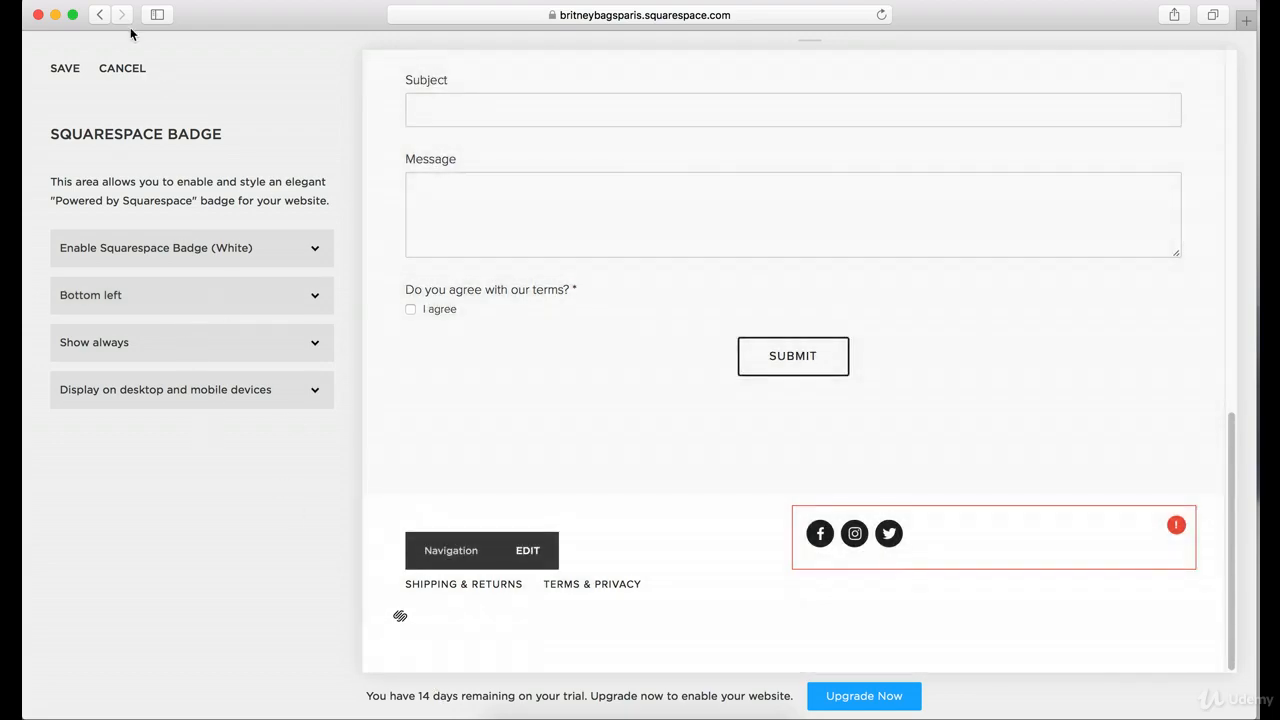
{"action": "scroll", "coordinate": [1088, 220], "scroll_direction": "up", "scroll_amount": 15}
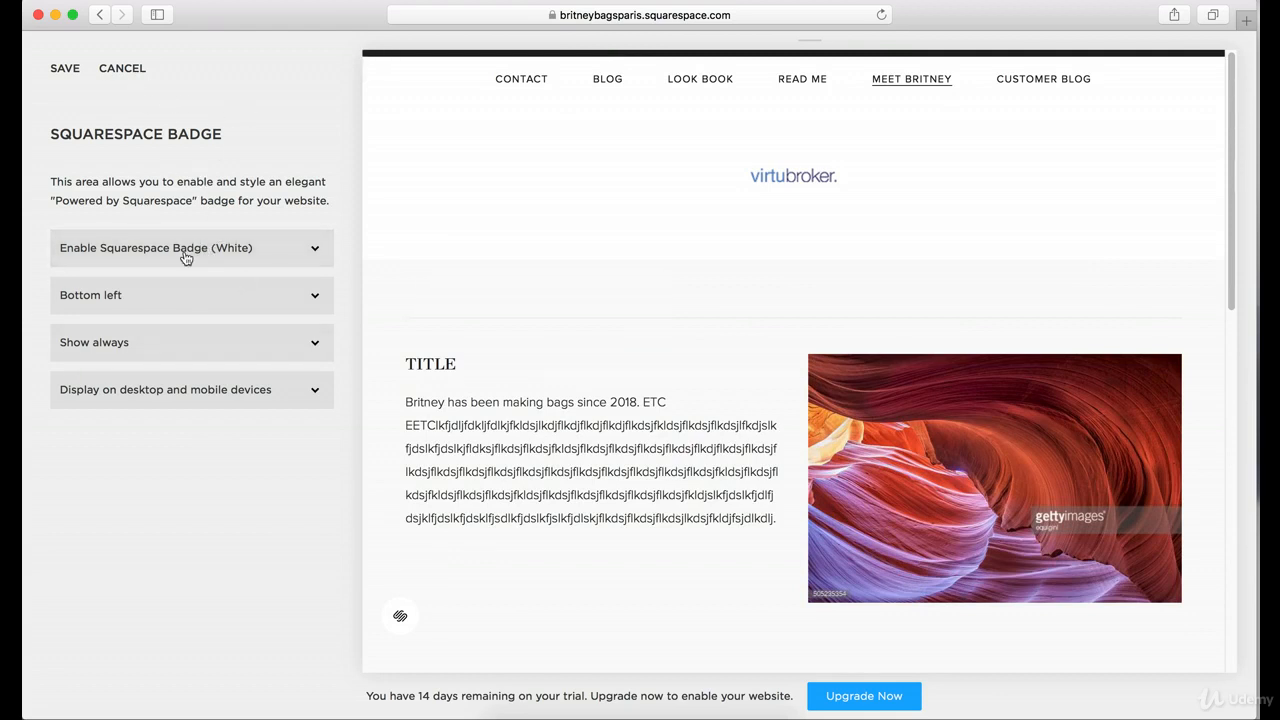
Disable the Squarespace badge again and return to the design settings
{"action": "left_click", "coordinate": [120, 247]}
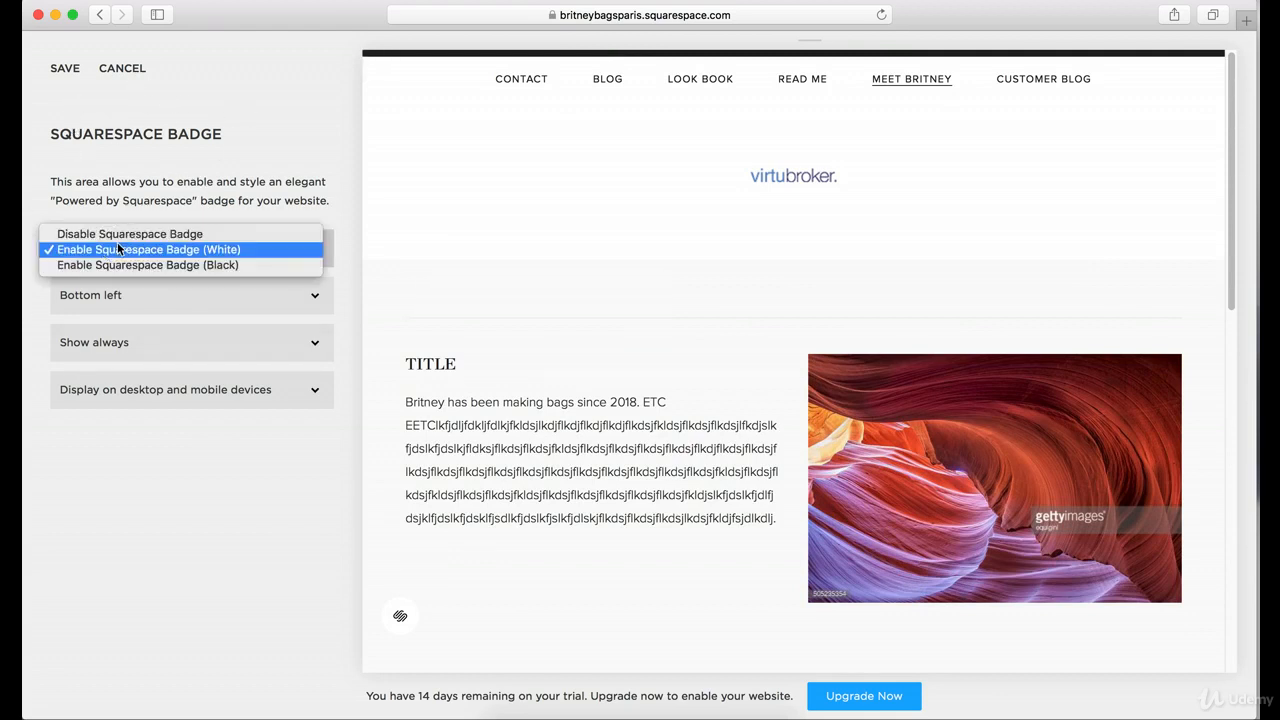
{"action": "left_click", "coordinate": [120, 231]}
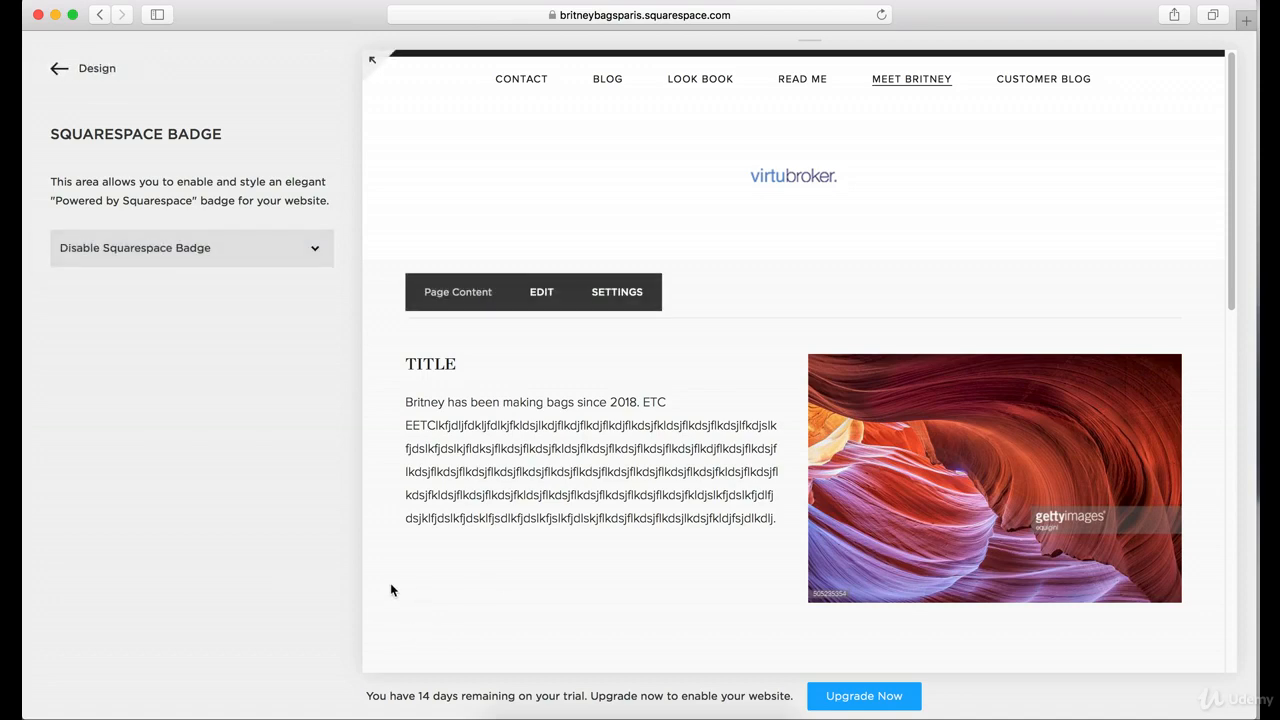
{"action": "left_click", "coordinate": [64, 69]}
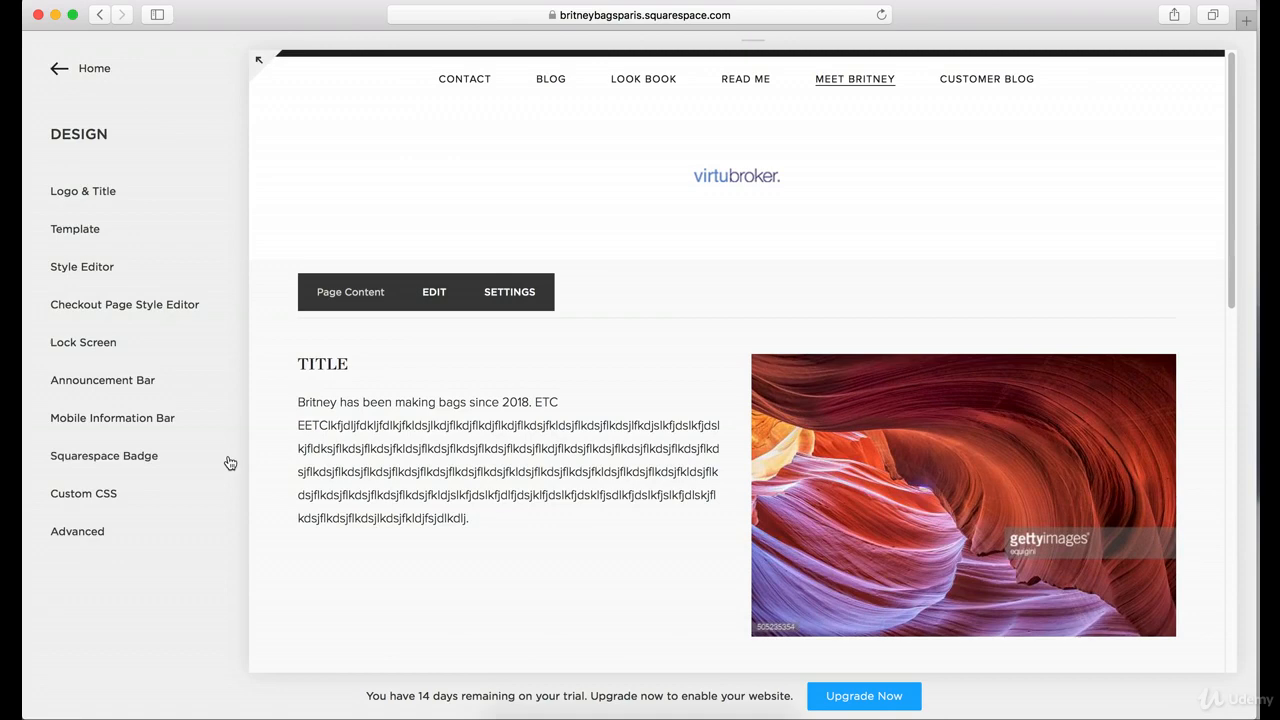
Examine the Custom CSS section, including its warning, code editor and custom file management option, and return to the design settings
{"action": "left_click", "coordinate": [103, 494]}
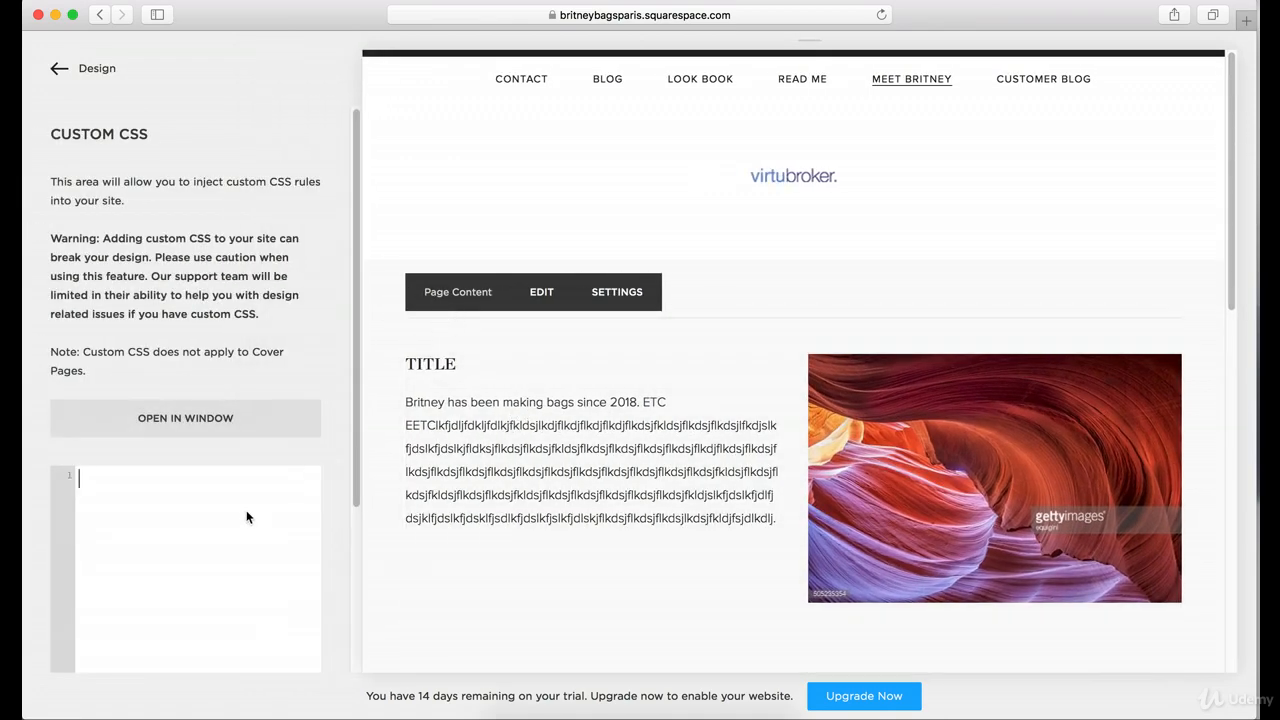
{"action": "scroll", "coordinate": [231, 510], "scroll_direction": "down", "scroll_amount": 1}
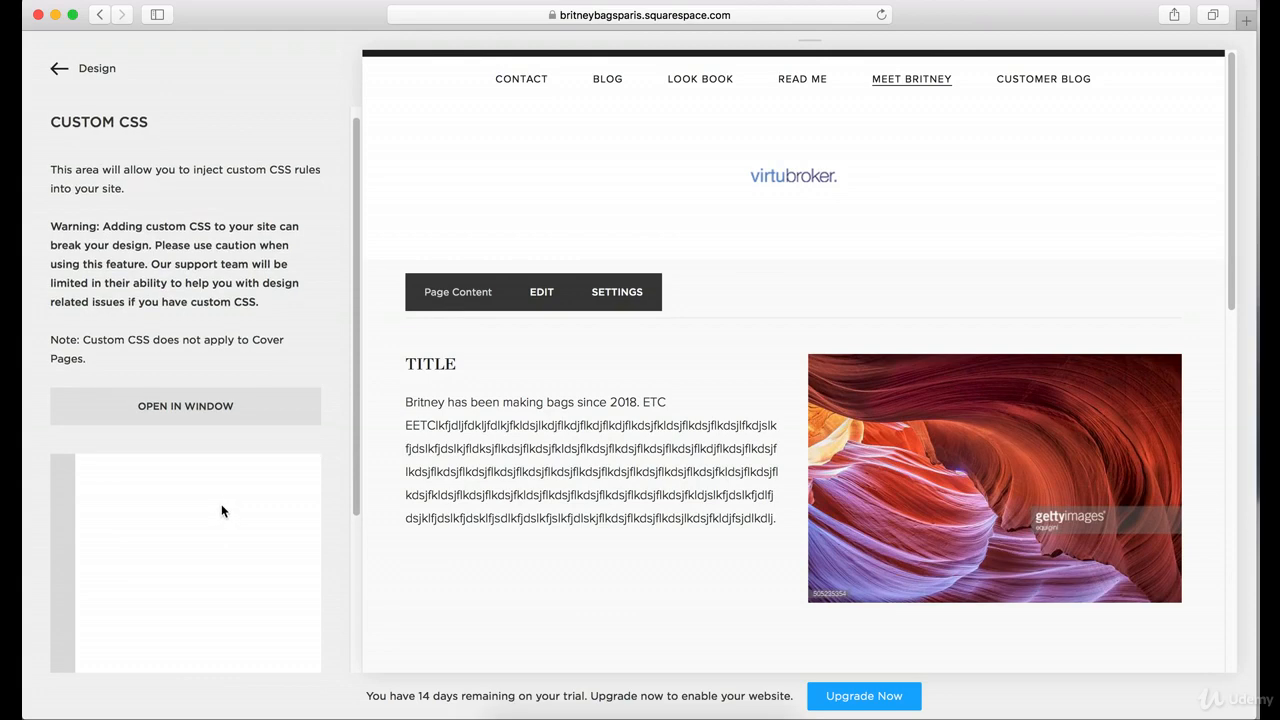
{"action": "scroll", "coordinate": [221, 504], "scroll_direction": "down", "scroll_amount": 2}
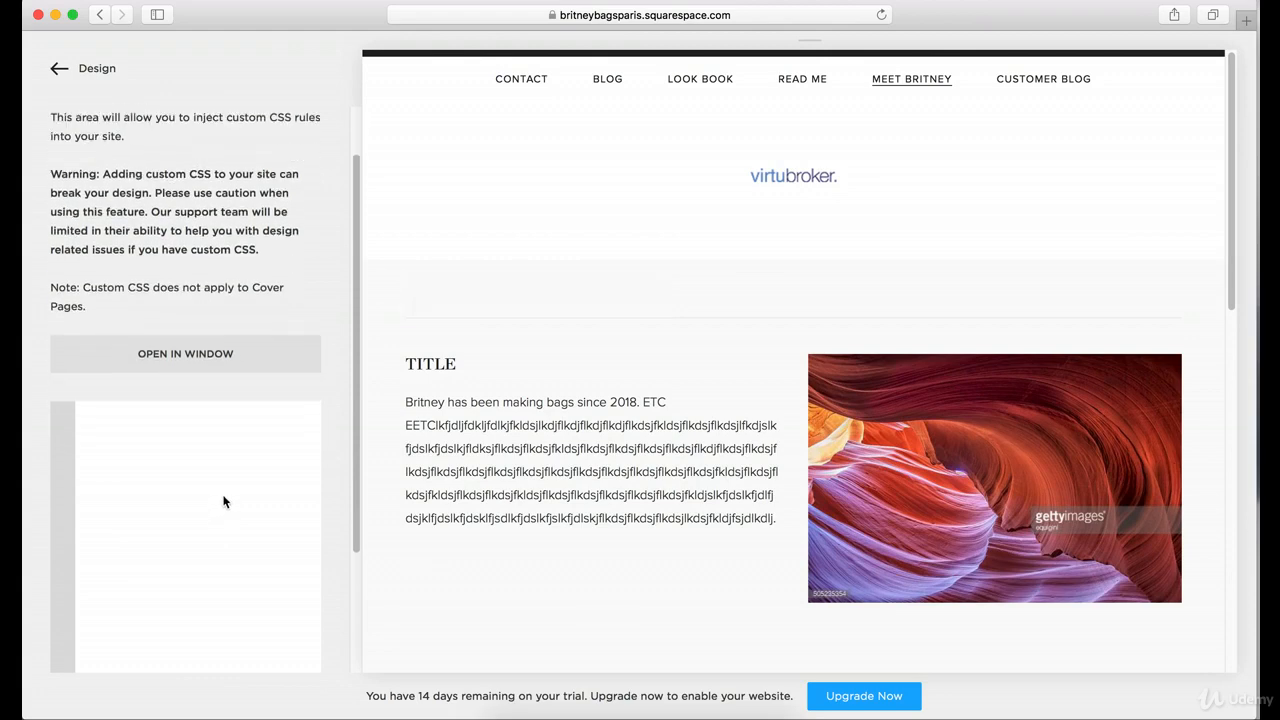
{"action": "scroll", "coordinate": [223, 501], "scroll_direction": "down", "scroll_amount": 5}
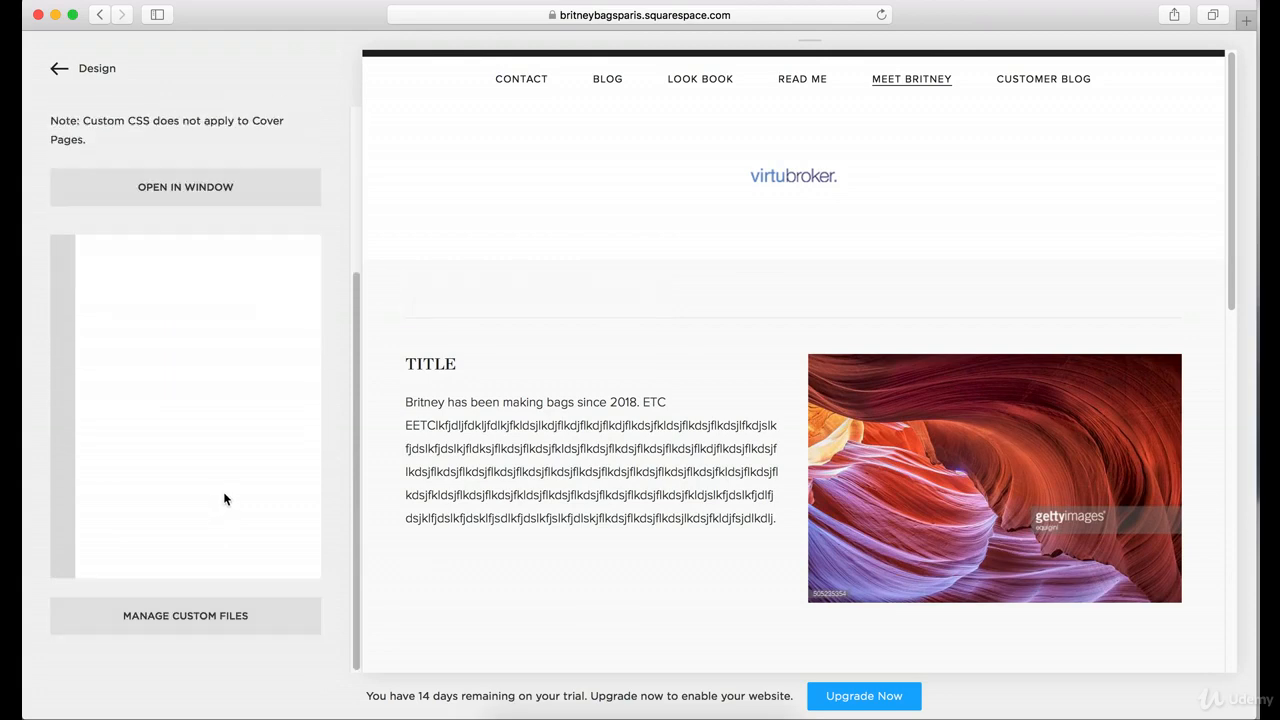
{"action": "scroll", "coordinate": [224, 498], "scroll_direction": "up", "scroll_amount": 7}
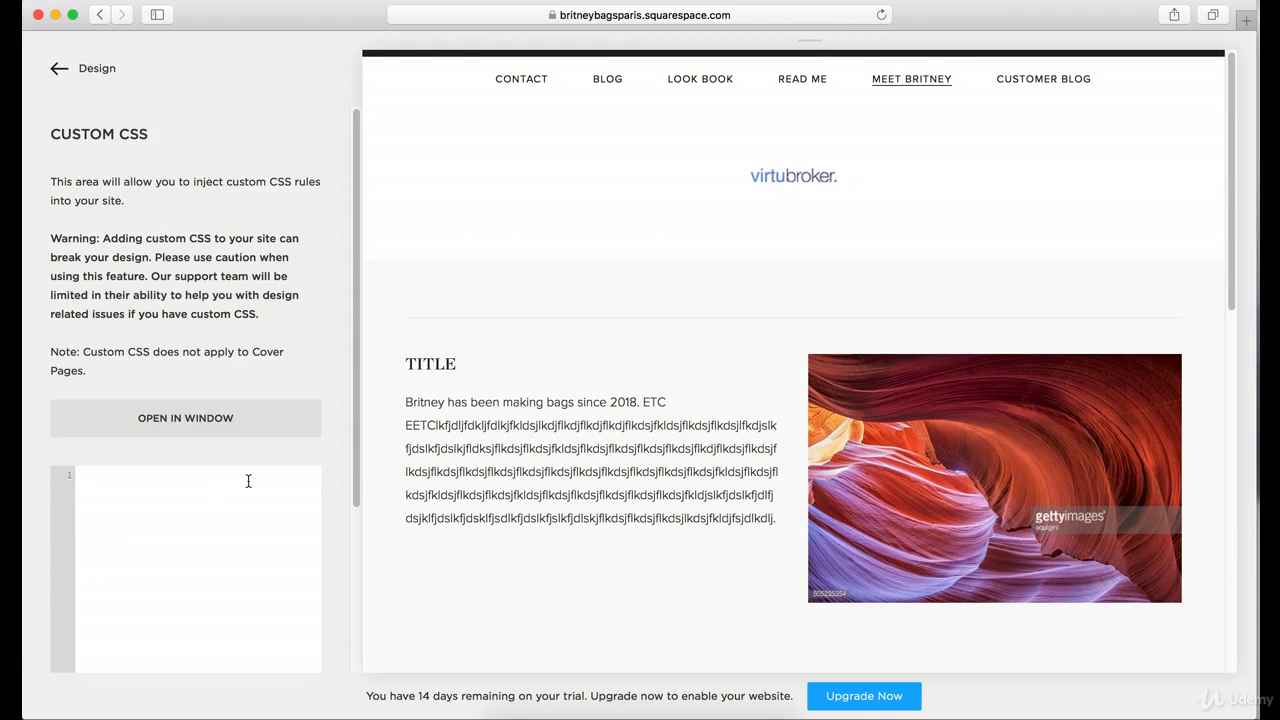
{"action": "scroll", "coordinate": [174, 337], "scroll_direction": "down", "scroll_amount": 7}
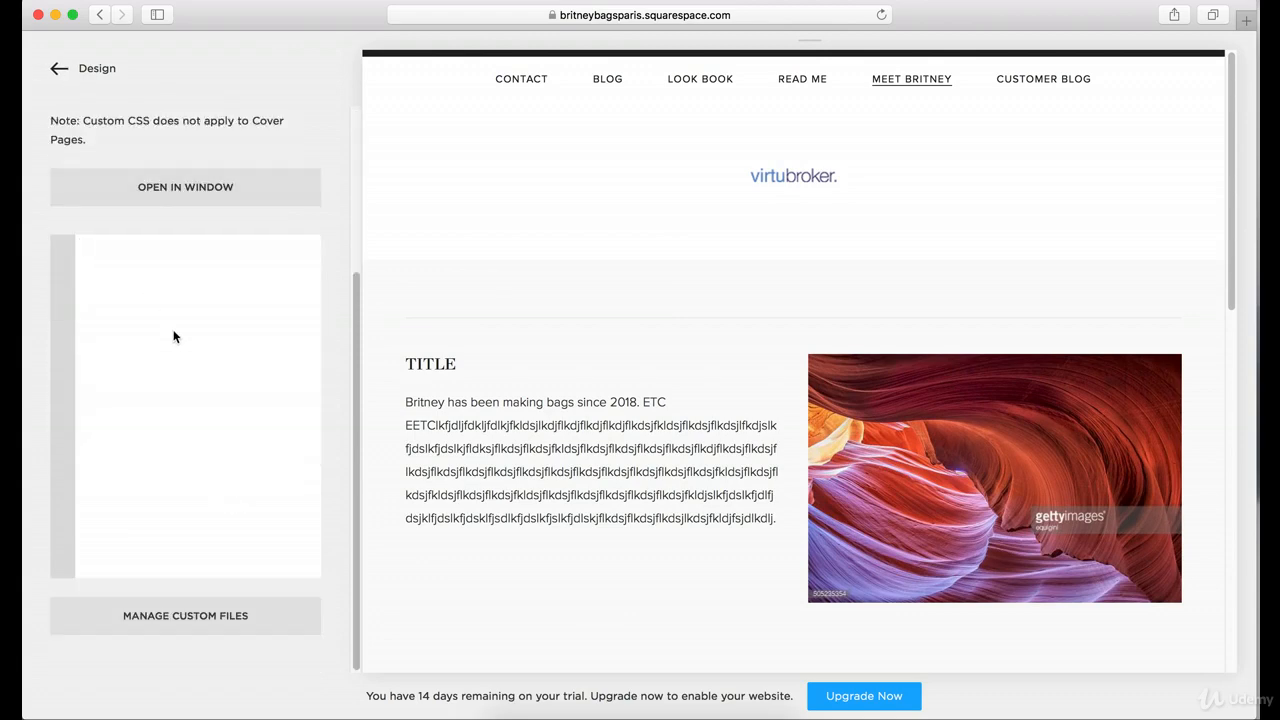
{"action": "scroll", "coordinate": [156, 407], "scroll_direction": "up", "scroll_amount": 7}
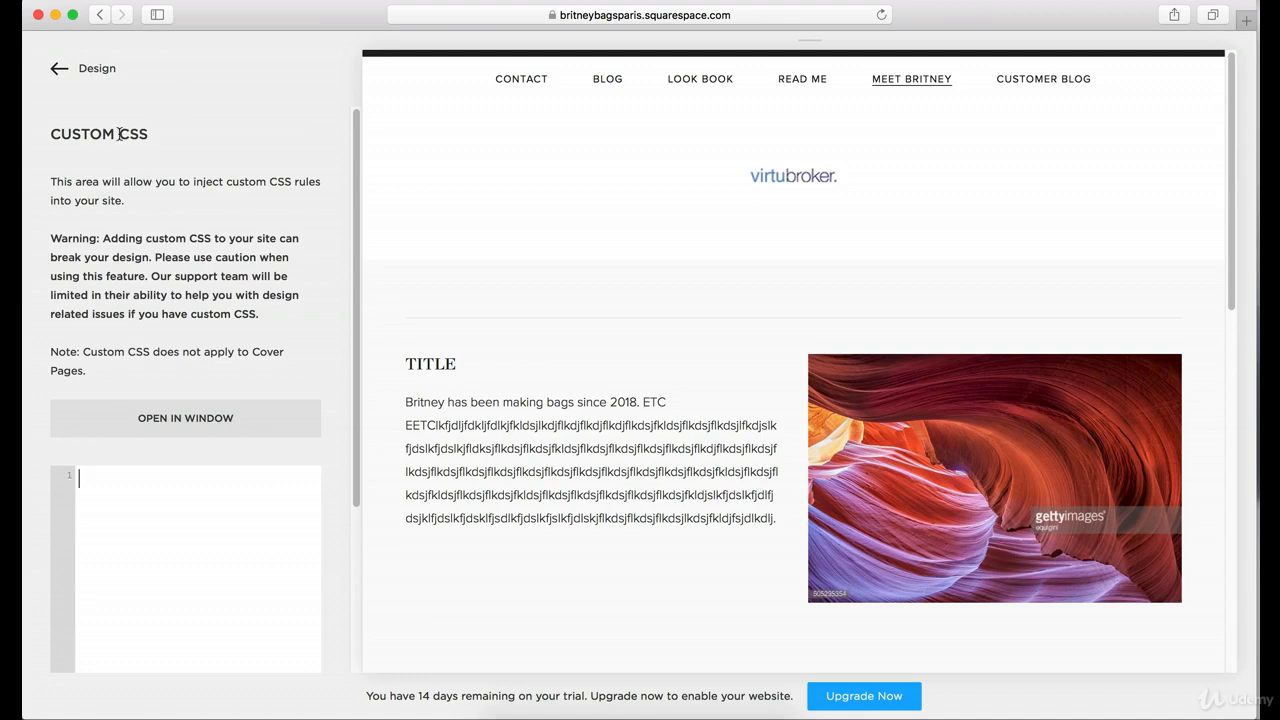
{"action": "left_click", "coordinate": [60, 69]}
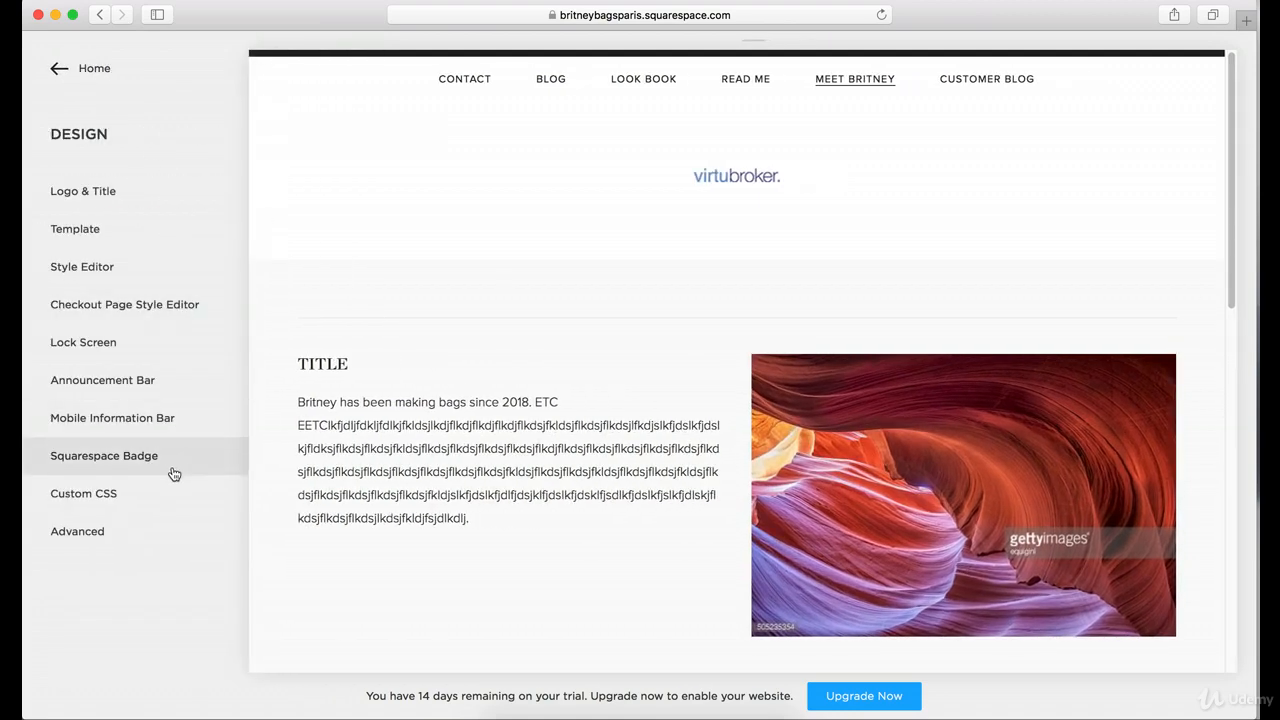
Review the advanced Typekit Kit ID setting, return to the design settings, and look through the page preview
{"action": "left_click", "coordinate": [80, 531]}
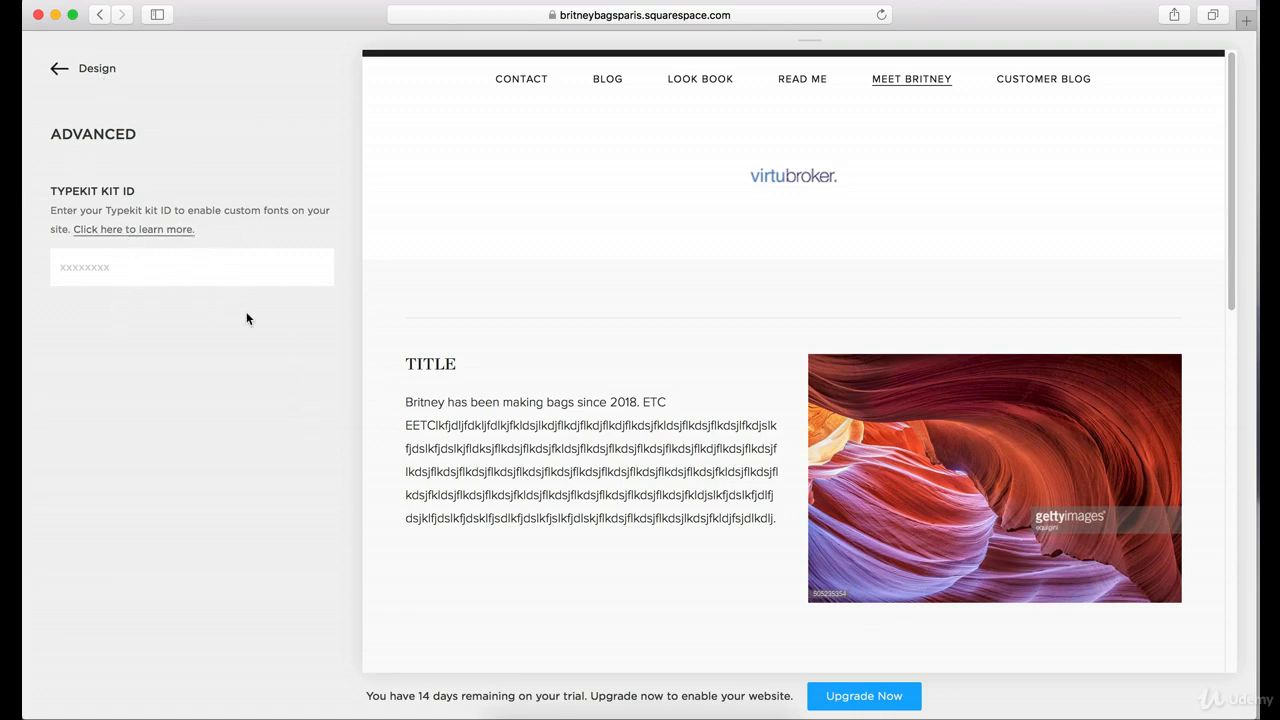
{"action": "left_click", "coordinate": [59, 68]}
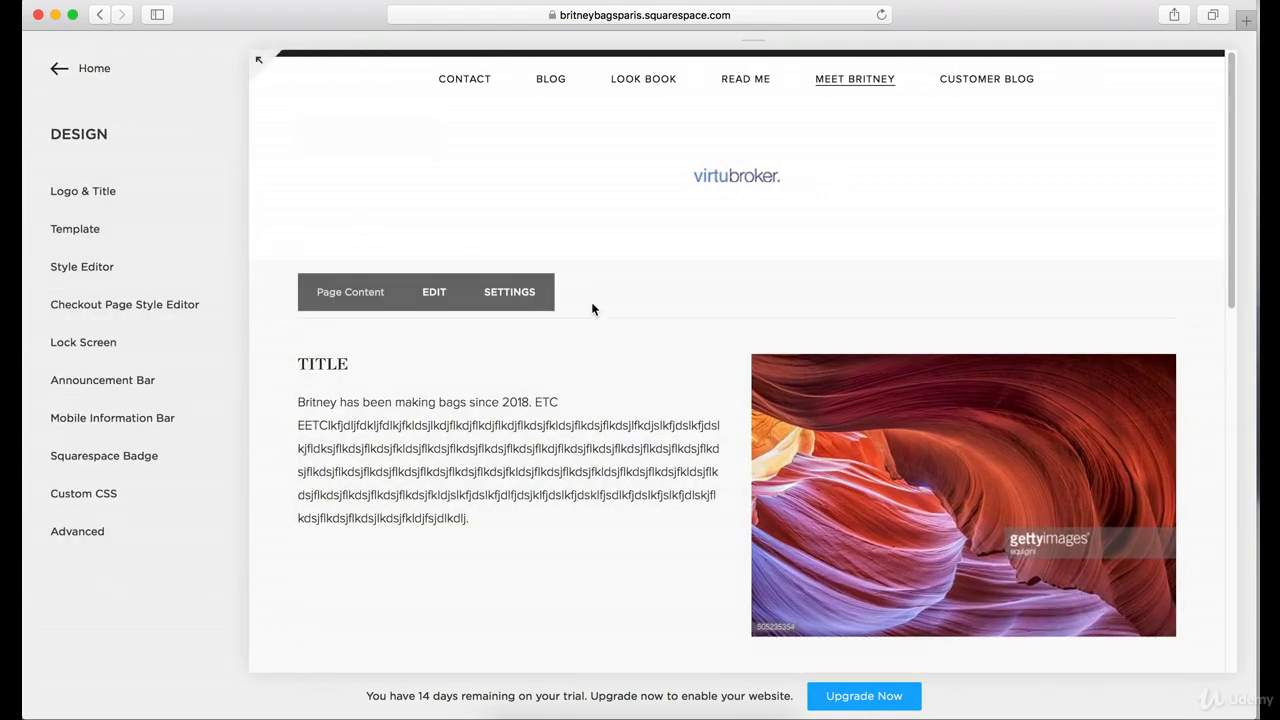
{"action": "scroll", "coordinate": [629, 337], "scroll_direction": "down", "scroll_amount": 15}
{"action": "scroll", "coordinate": [629, 337], "scroll_direction": "up", "scroll_amount": 15}
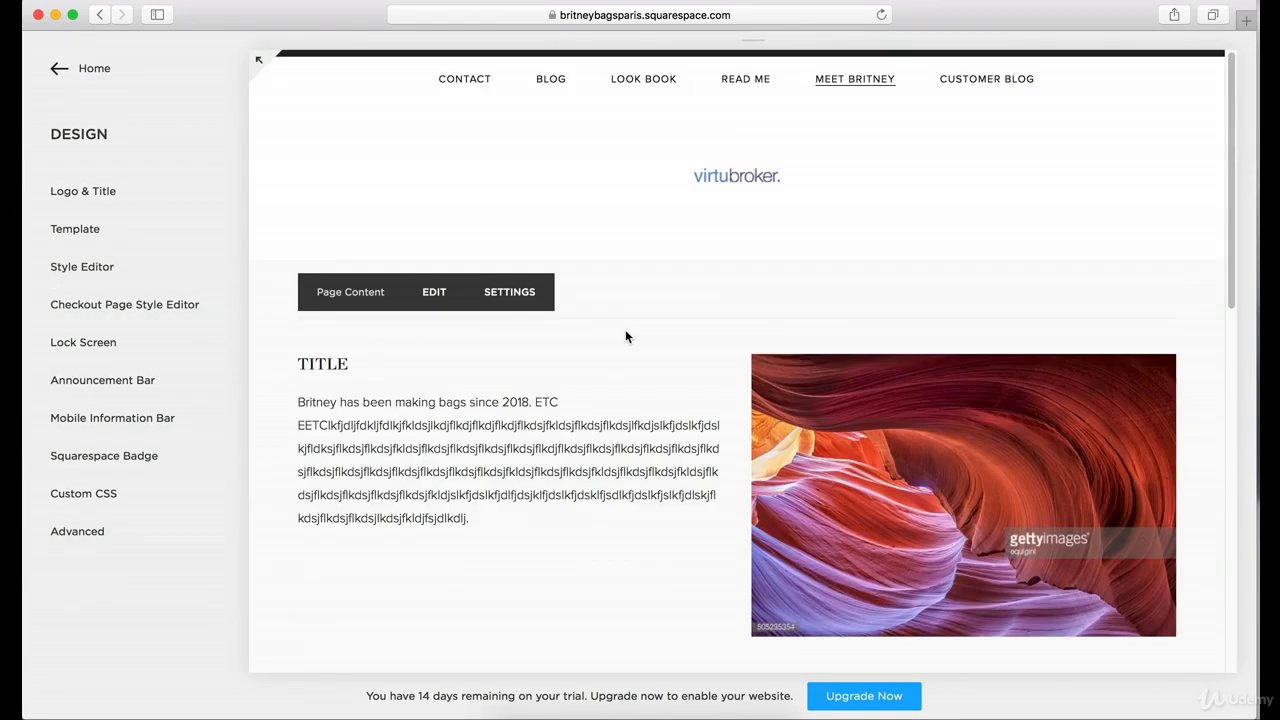